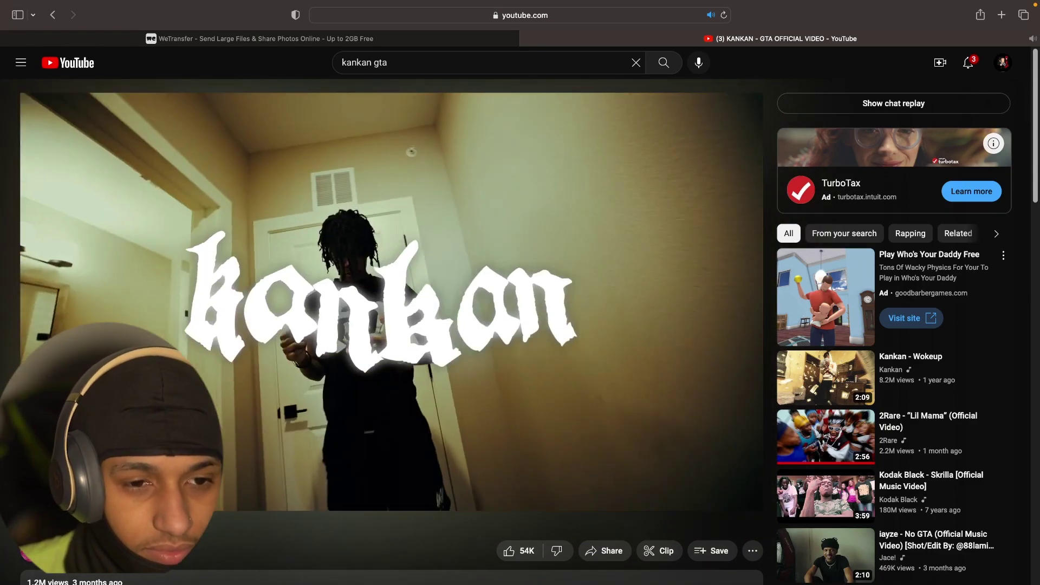
Pause the KANKAN GTA music video partway through its title intro
{"action": "key", "text": "space"}
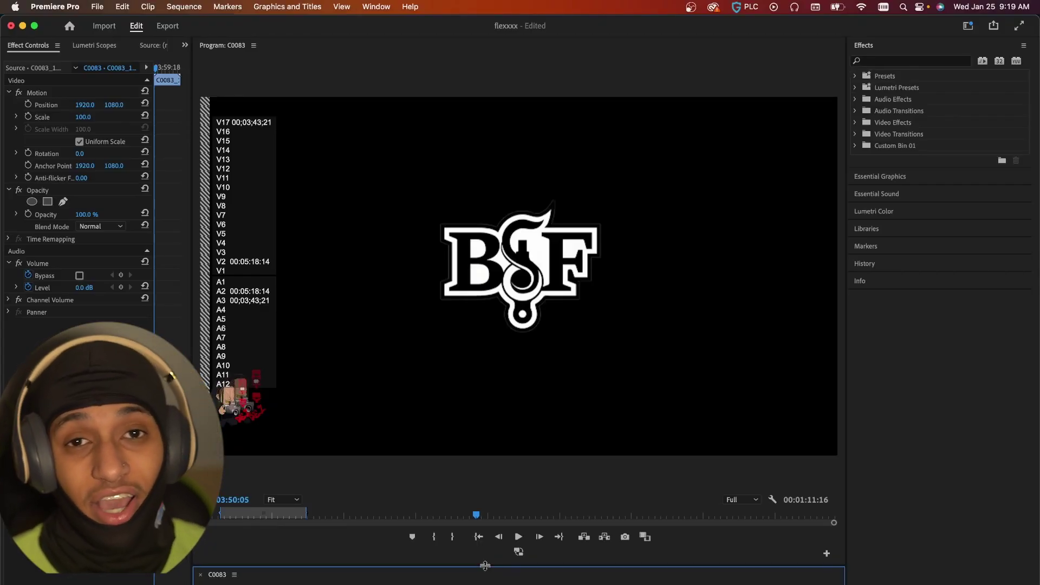
Play the C0083 sequence intro, then enlarge the timeline to reveal the track stack
{"action": "key", "text": "space"}
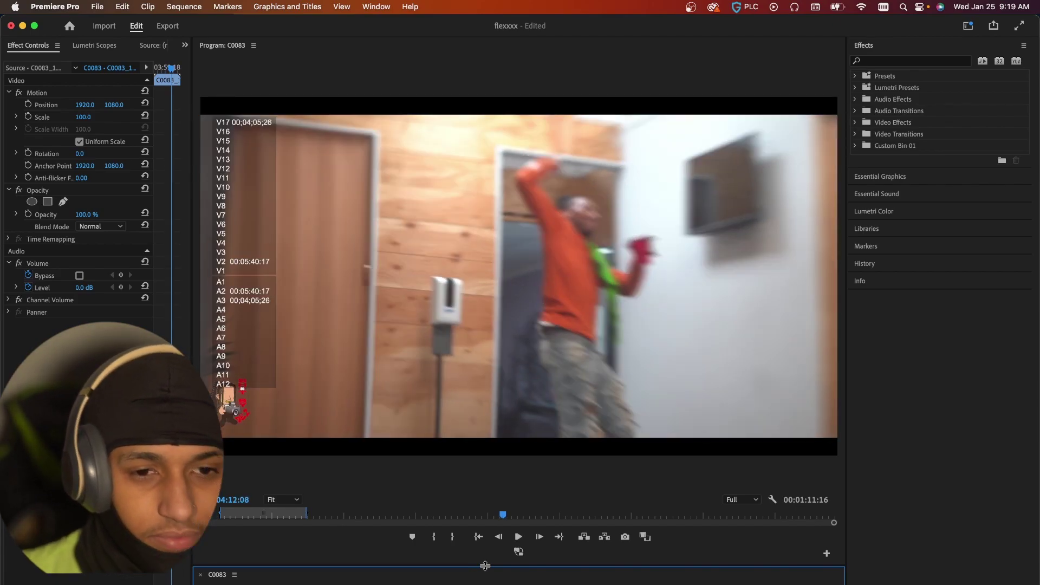
{"action": "left_click_drag", "start_coordinate": [485, 565], "coordinate": [469, 359]}
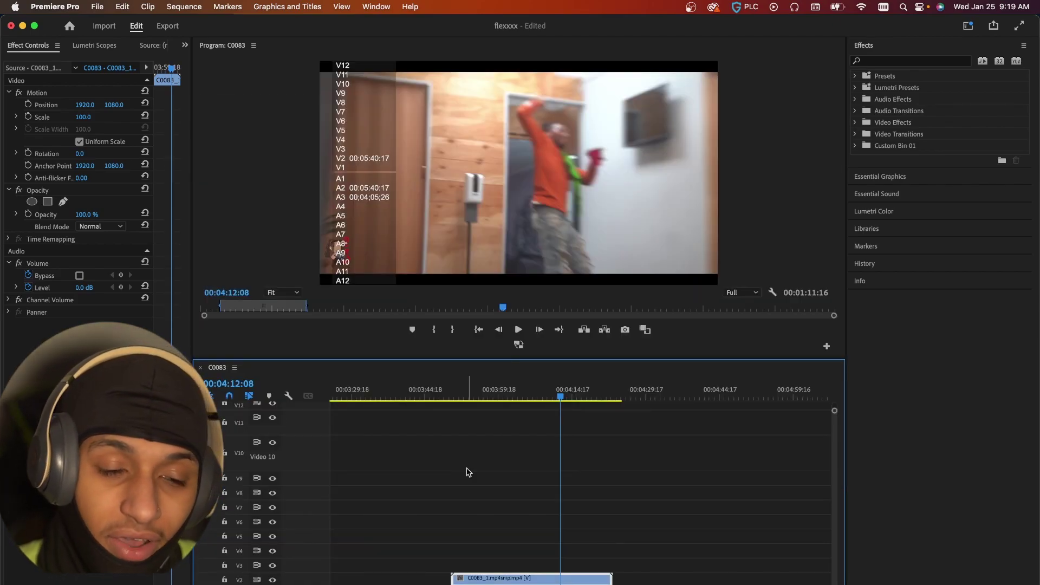
Scroll and zoom the timeline back to the BSF logo opening at 00:03:50:05
{"action": "scroll", "coordinate": [469, 473], "scroll_direction": "left", "scroll_amount": 5}
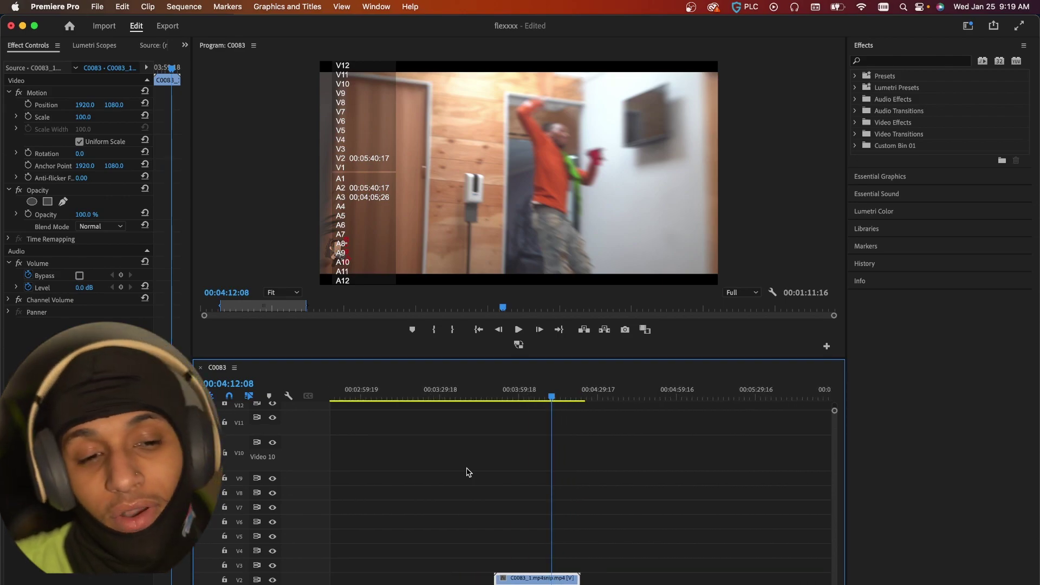
{"action": "scroll", "coordinate": [470, 472], "scroll_direction": "down", "scroll_amount": 8}
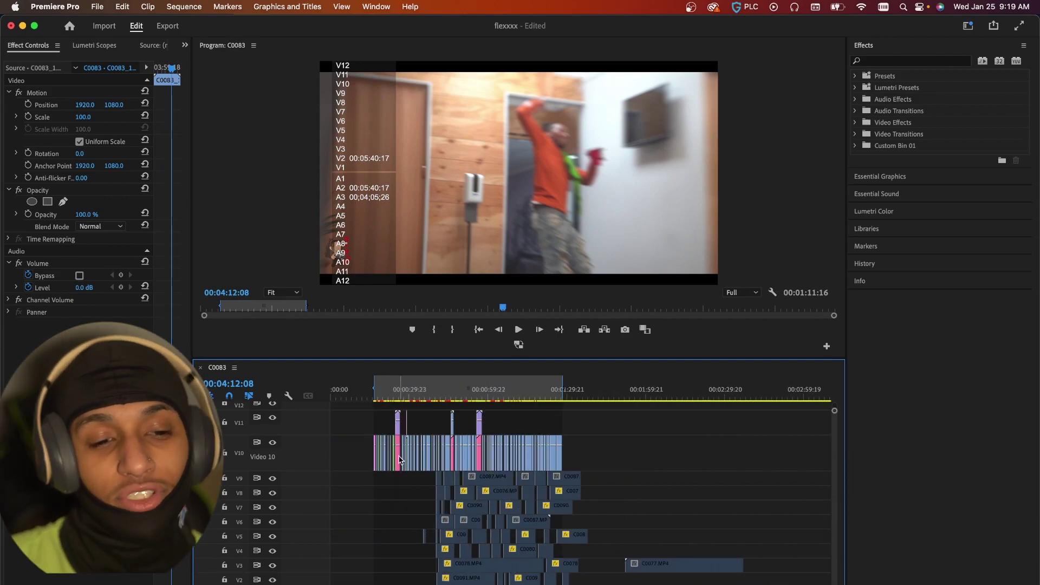
{"action": "scroll", "coordinate": [400, 459], "scroll_direction": "up", "scroll_amount": 5}
{"action": "scroll", "coordinate": [399, 459], "scroll_direction": "left", "scroll_amount": 6}
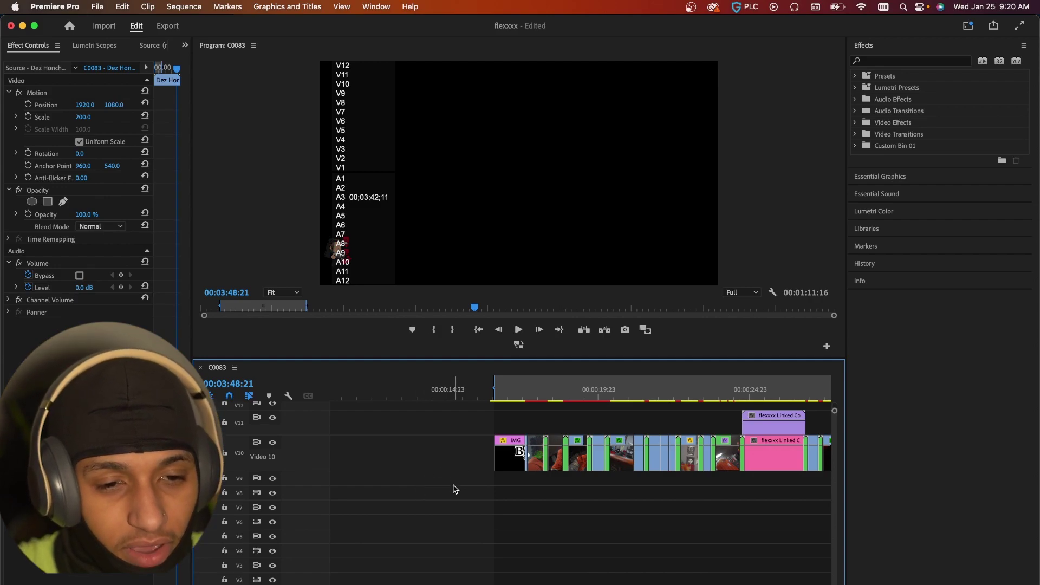
{"action": "scroll", "coordinate": [550, 485], "scroll_direction": "up", "scroll_amount": 5}
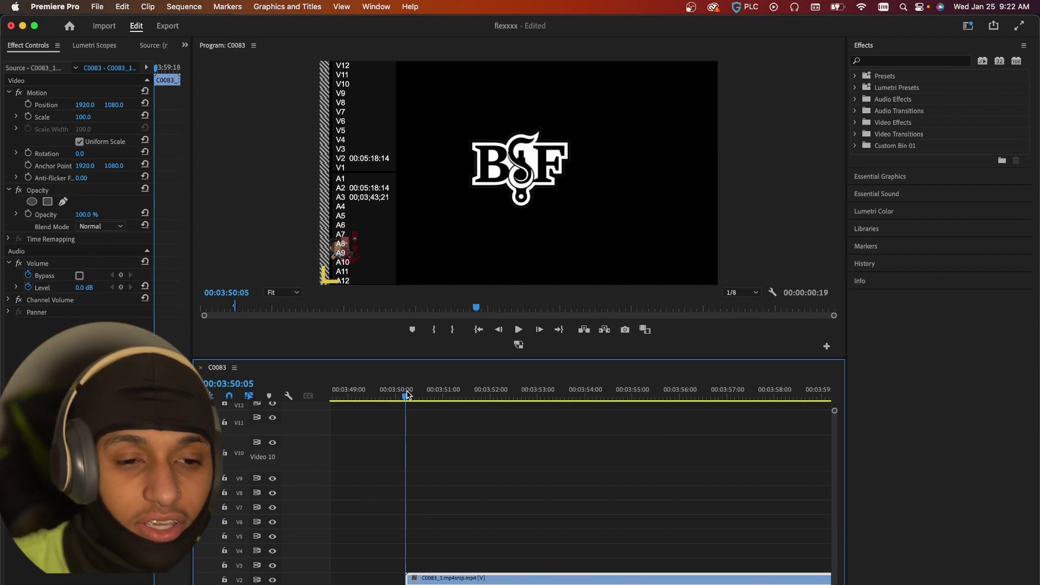
Scrub forward to the Flexxbabyy title footage and mark an In point there
{"action": "scroll", "coordinate": [449, 468], "scroll_direction": "up", "scroll_amount": 3}
{"action": "key", "text": "space"}
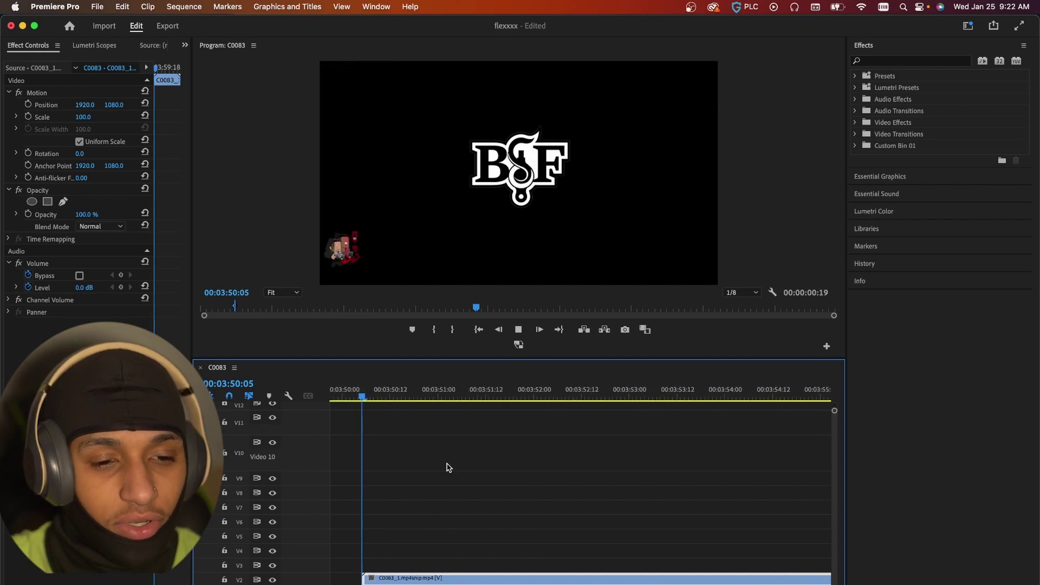
{"action": "key", "text": "space"}
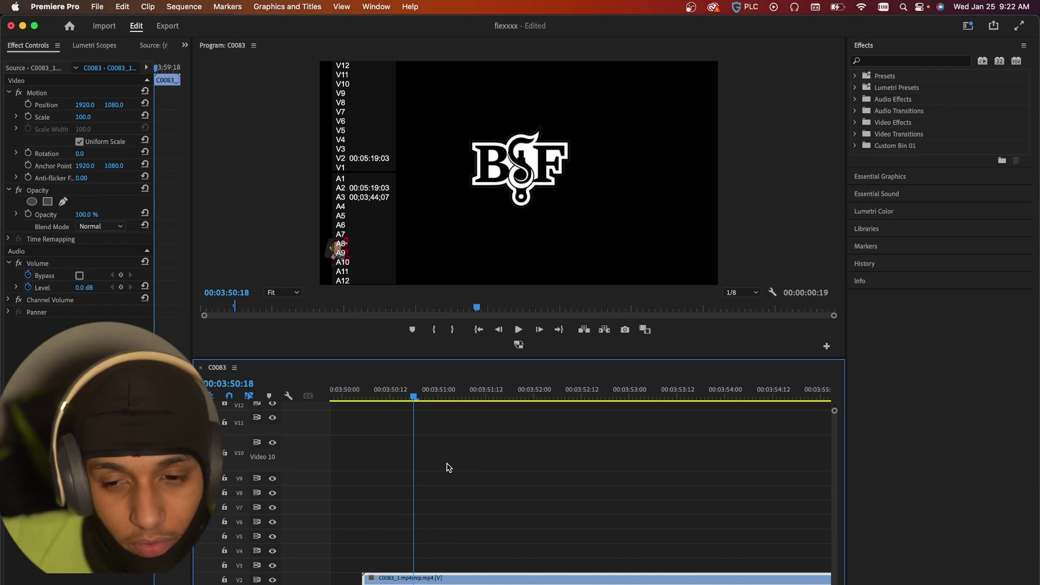
{"action": "left_click_drag", "start_coordinate": [432, 398], "coordinate": [525, 422]}
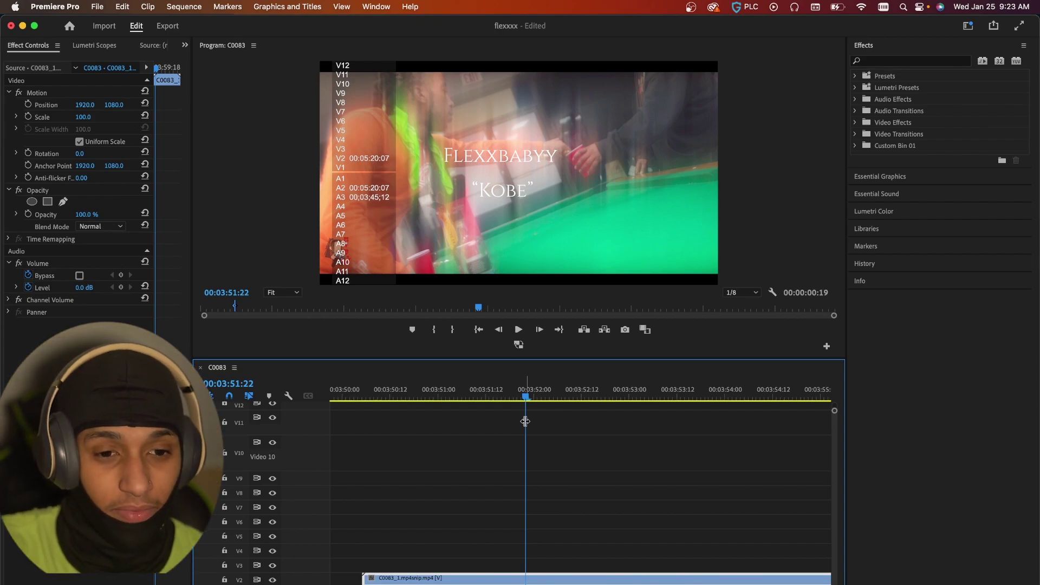
{"action": "key", "text": "i"}
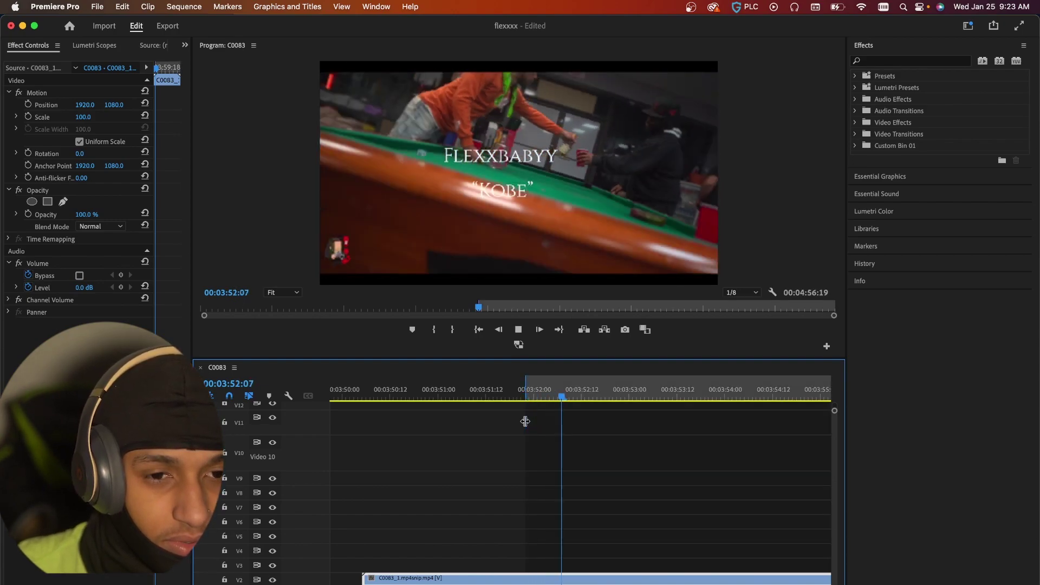
Replay the Kobe titles from 00:03:52:04, stopping at the editor credit at 00:03:53:16
{"action": "key", "text": "space"}
{"action": "left_click_drag", "start_coordinate": [531, 381], "coordinate": [569, 394]}
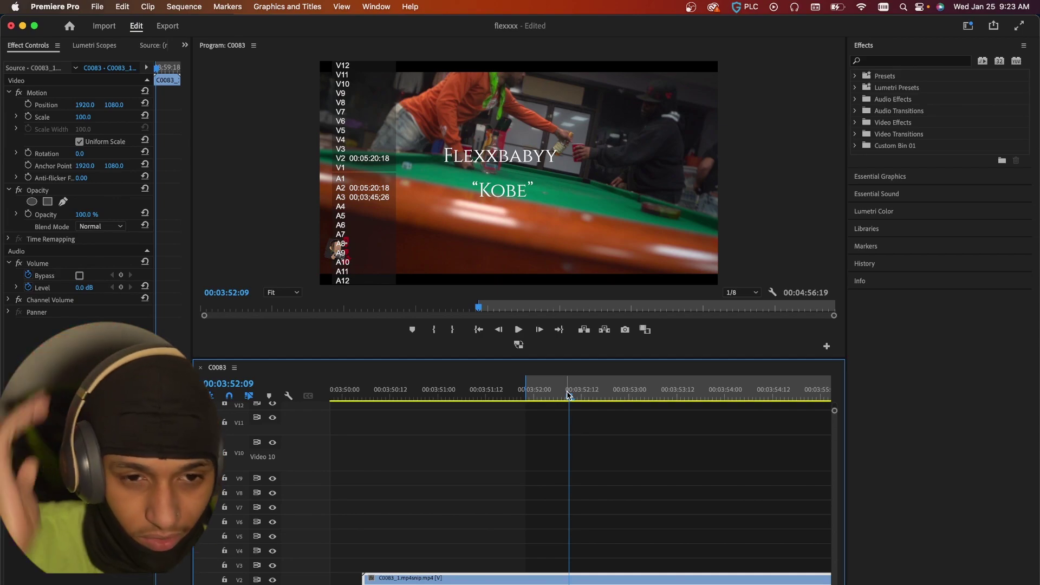
{"action": "key", "text": "space"}
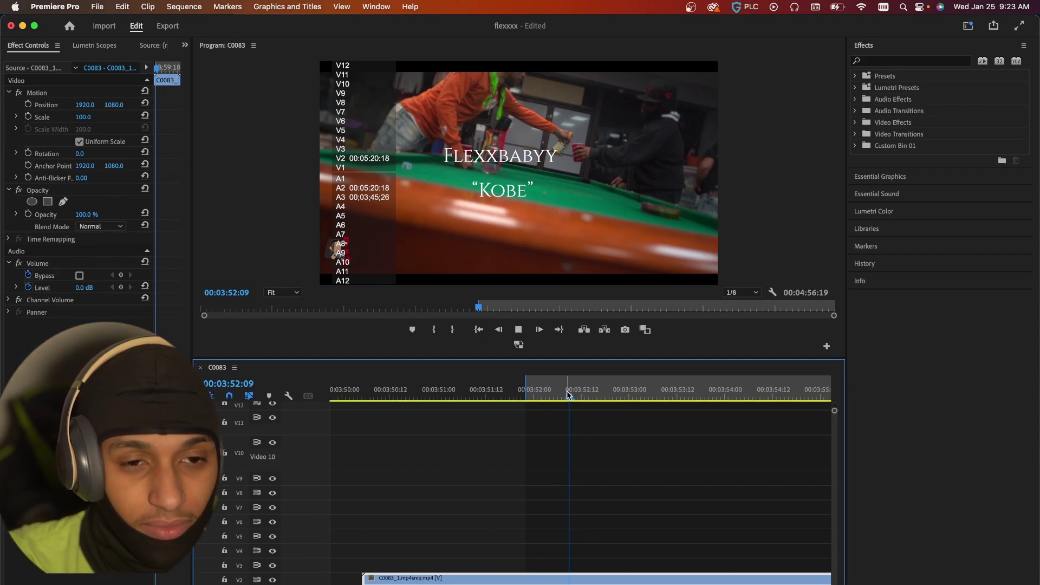
{"action": "key", "text": "space"}
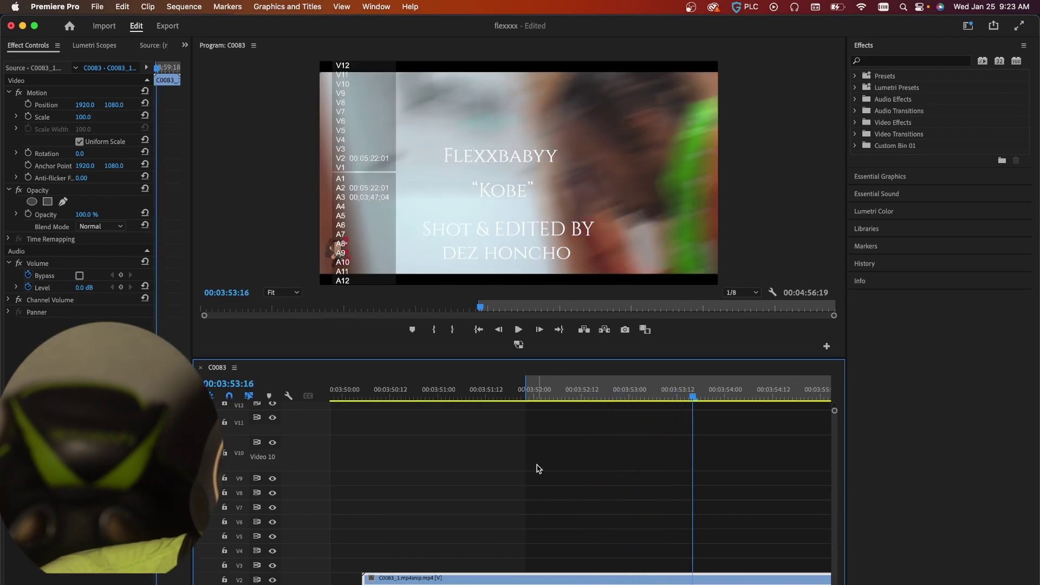
Scroll to the sequence start and scrub near 00:00:18 to the pool-table frame at 00:00:18:06
{"action": "scroll", "coordinate": [537, 469], "scroll_direction": "left", "scroll_amount": 10}
{"action": "scroll", "coordinate": [536, 469], "scroll_direction": "up", "scroll_amount": 3}
{"action": "scroll", "coordinate": [538, 469], "scroll_direction": "left", "scroll_amount": 10}
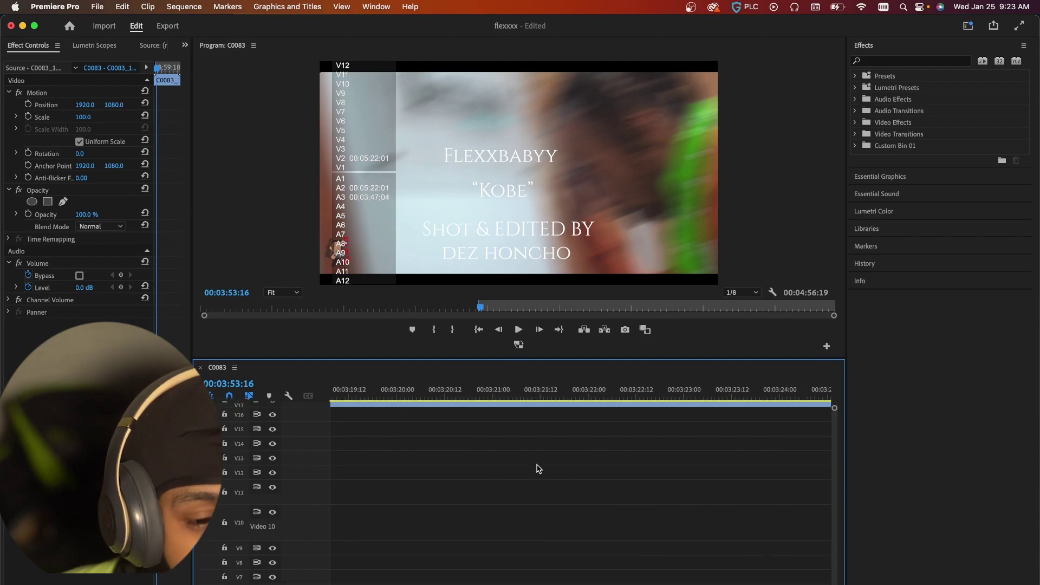
{"action": "scroll", "coordinate": [538, 469], "scroll_direction": "left", "scroll_amount": 10}
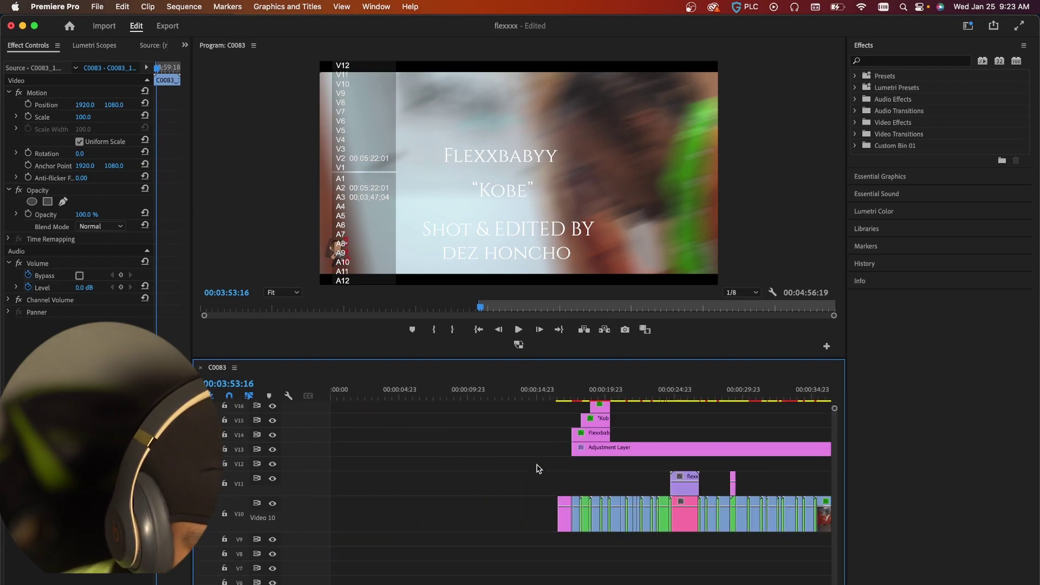
{"action": "scroll", "coordinate": [538, 469], "scroll_direction": "down", "scroll_amount": 1}
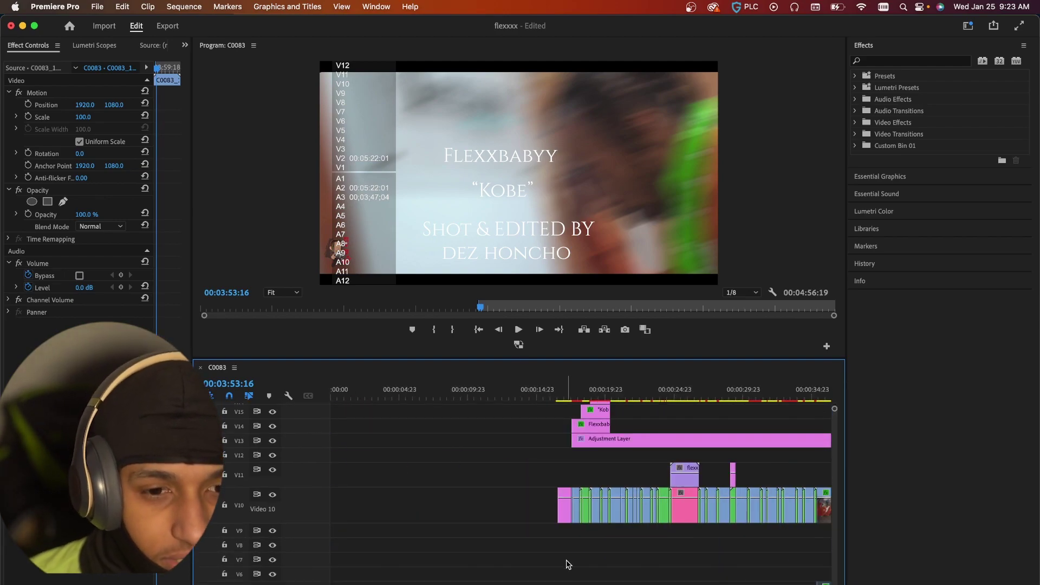
{"action": "scroll", "coordinate": [566, 563], "scroll_direction": "up", "scroll_amount": 2}
{"action": "left_click", "coordinate": [465, 399]}
{"action": "scroll", "coordinate": [464, 399], "scroll_direction": "up", "scroll_amount": 5}
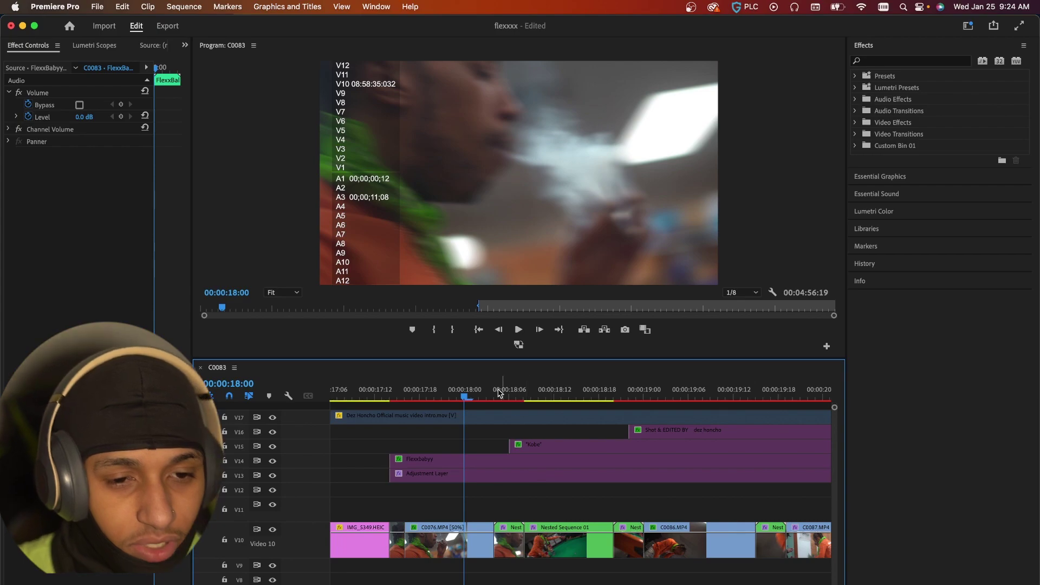
{"action": "left_click", "coordinate": [456, 399]}
{"action": "left_click_drag", "start_coordinate": [456, 399], "coordinate": [490, 435]}
{"action": "left_click_drag", "start_coordinate": [496, 394], "coordinate": [510, 419]}
Delete the short Nest clip on V10 and extend Nested Sequence 01 left to fill the gap
{"action": "left_click", "coordinate": [502, 531]}
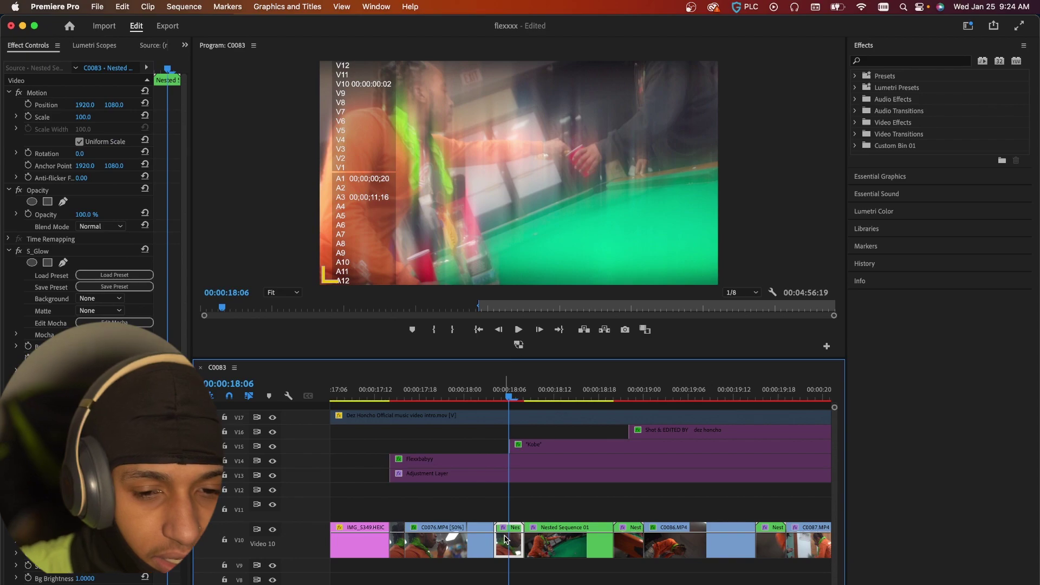
{"action": "key", "text": "Delete"}
{"action": "left_click", "coordinate": [517, 542]}
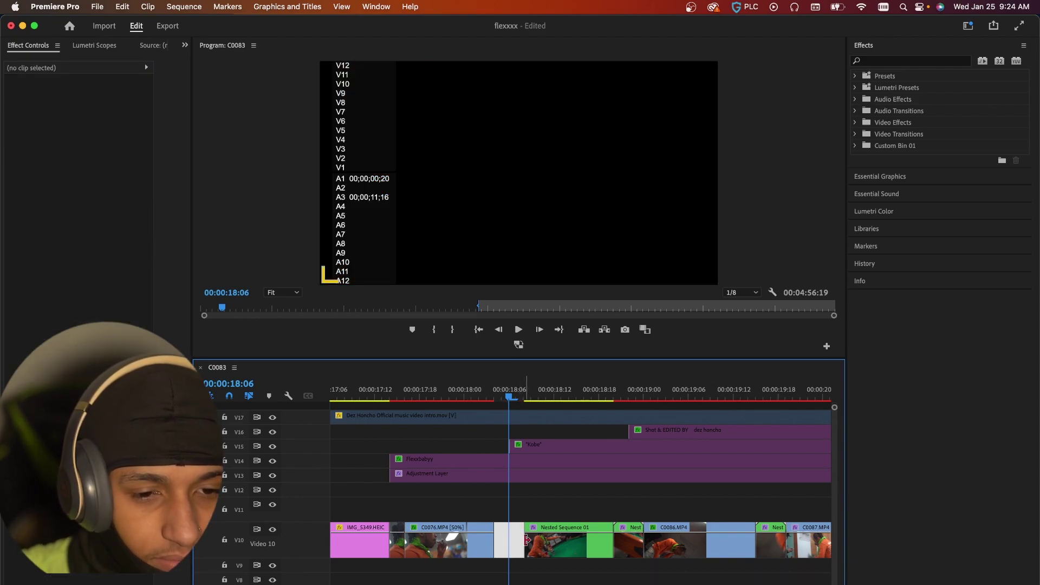
{"action": "left_click_drag", "start_coordinate": [526, 541], "coordinate": [509, 542]}
{"action": "left_click", "coordinate": [509, 542]}
Cut Nested Sequence 01 at 00:00:18:08
{"action": "left_click", "coordinate": [498, 330]}
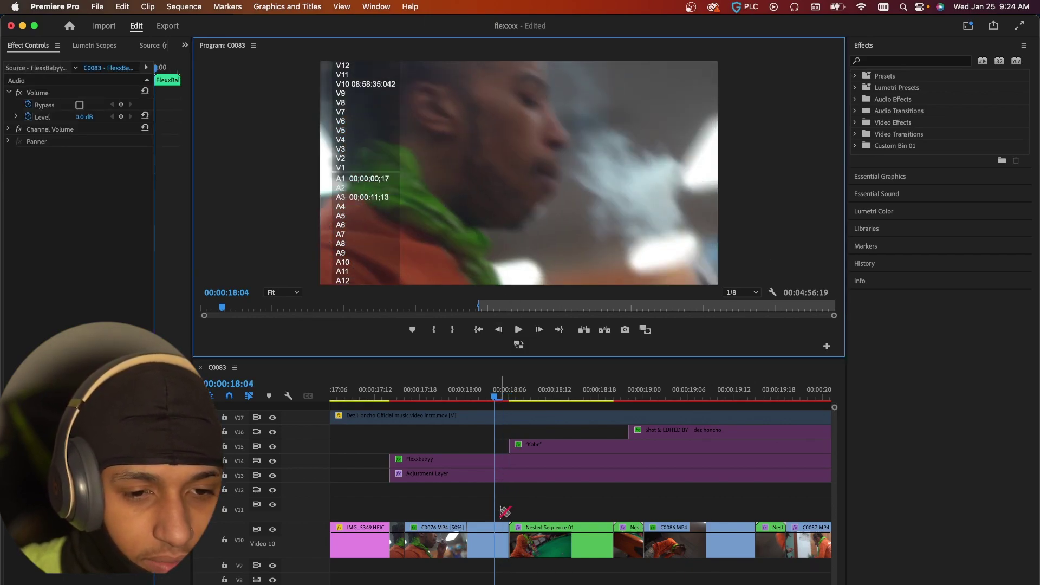
{"action": "key", "text": "Left"}
{"action": "left_click", "coordinate": [526, 435]}
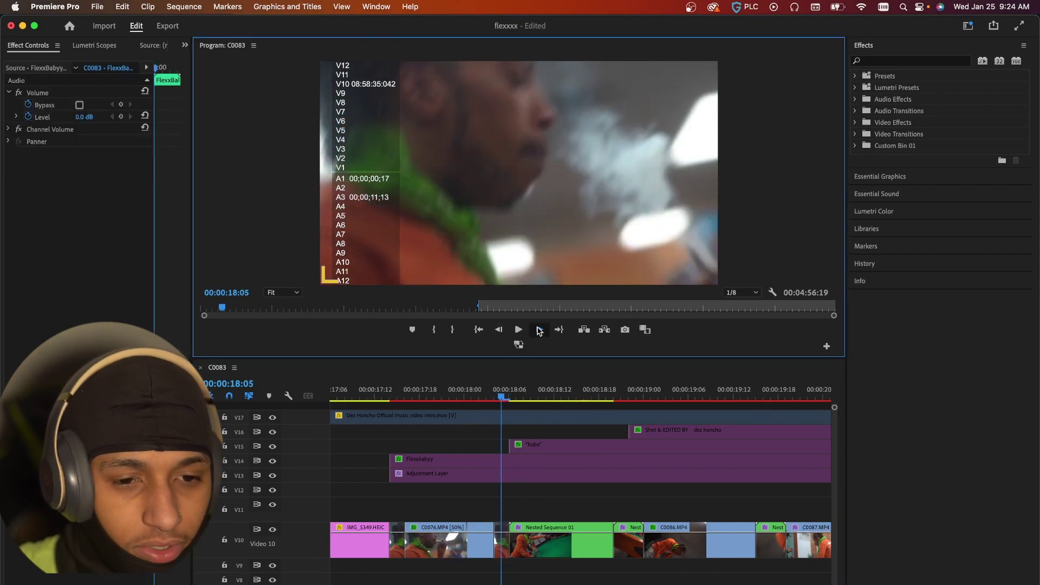
{"action": "left_click", "coordinate": [539, 329]}
{"action": "left_click", "coordinate": [539, 329]}
{"action": "left_click", "coordinate": [539, 329]}
{"action": "left_click", "coordinate": [539, 330]}
{"action": "left_click", "coordinate": [523, 536]}
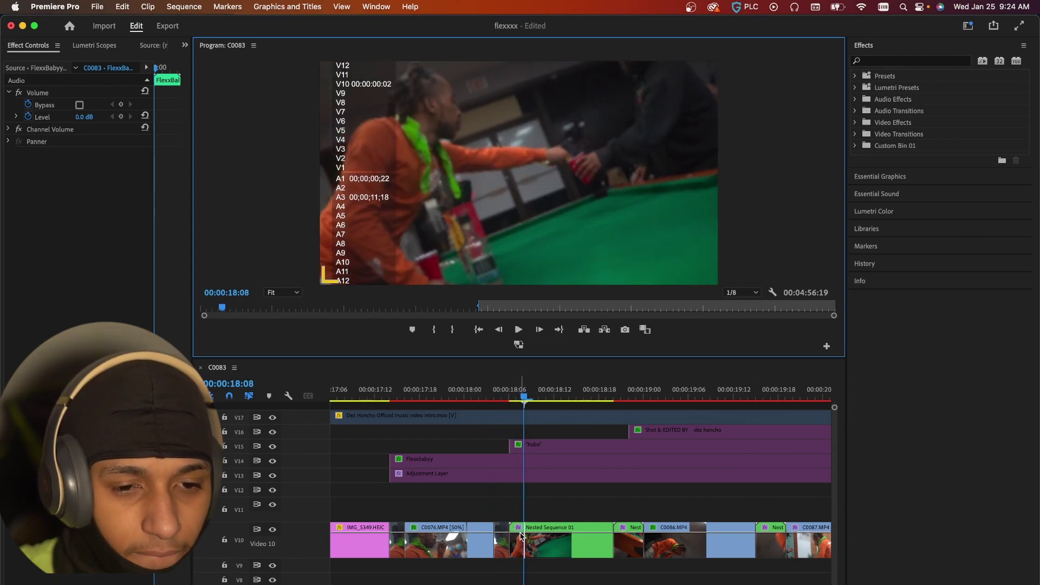
Nest the two short flash clips into Nested Sequence 74
{"action": "mouse_move", "coordinate": [509, 510]}
{"action": "left_mouse_down"}
{"action": "mouse_move", "coordinate": [501, 518]}
{"action": "mouse_move", "coordinate": [514, 528]}
{"action": "left_mouse_up"}
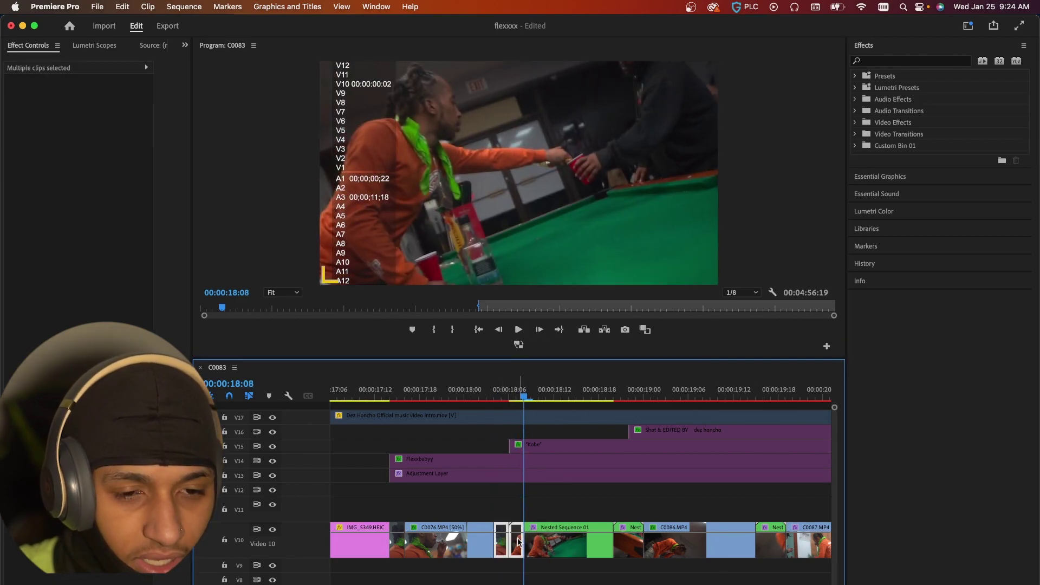
{"action": "right_click", "coordinate": [520, 541]}
{"action": "left_click", "coordinate": [543, 362]}
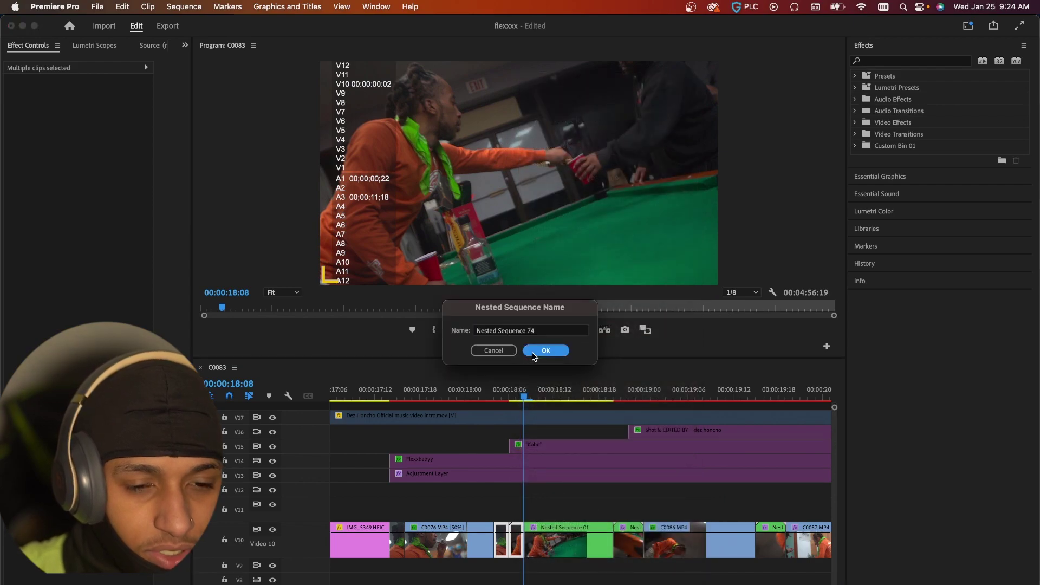
{"action": "left_click", "coordinate": [546, 353]}
Apply Sapphire Blur+Sharpen S_Blur, found by searching 'blur', to the short nested flash clip
{"action": "left_click", "coordinate": [901, 61]}
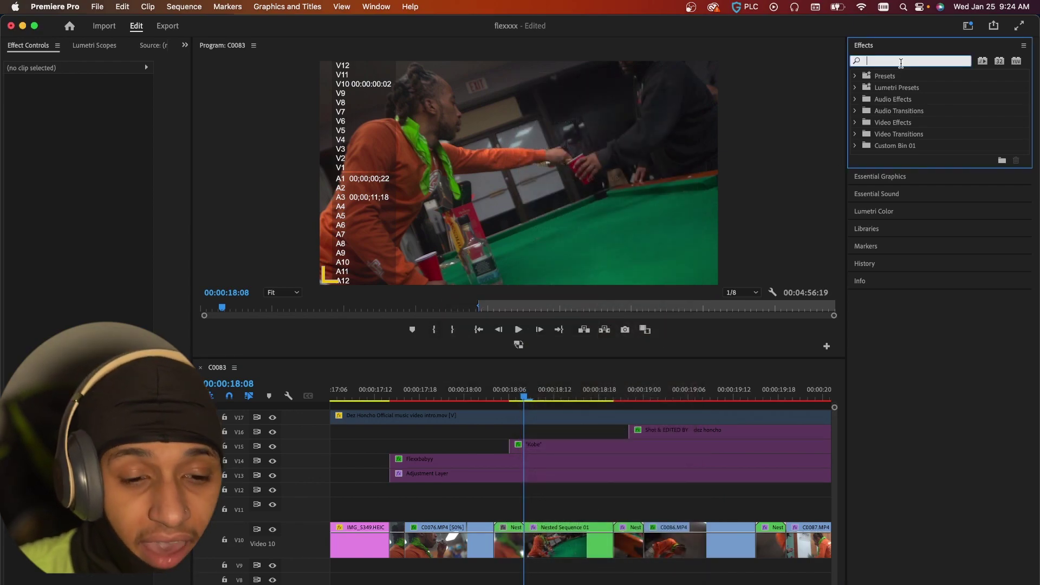
{"action": "type", "text": "blur"}
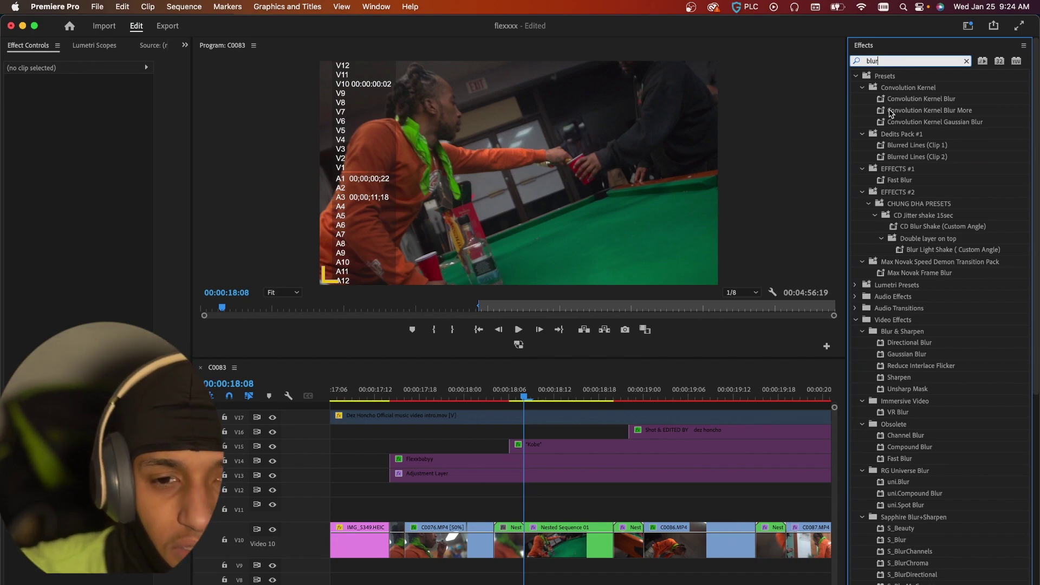
{"action": "left_click_drag", "start_coordinate": [1036, 165], "coordinate": [1037, 317]}
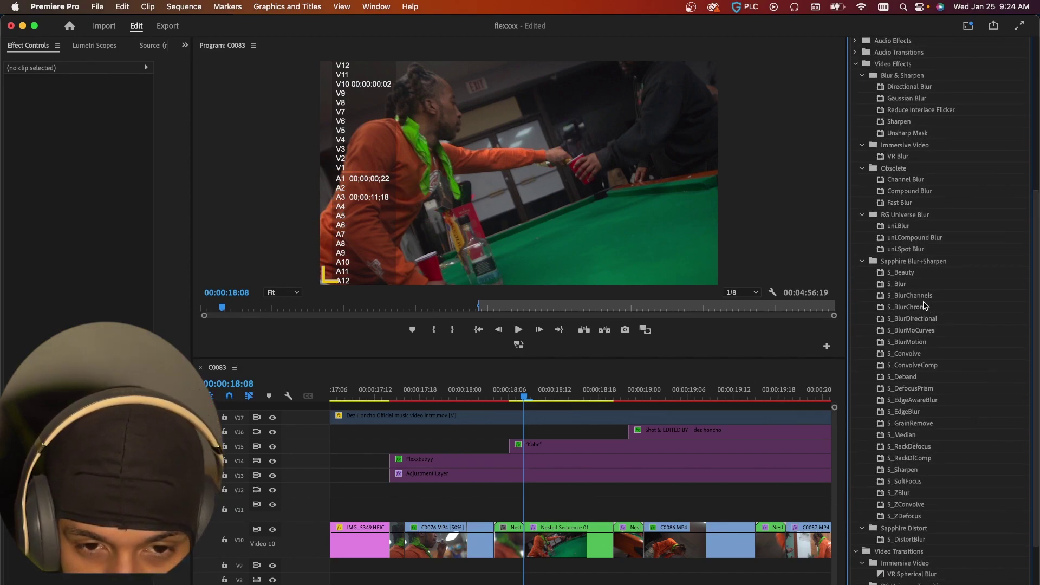
{"action": "left_click_drag", "start_coordinate": [902, 286], "coordinate": [514, 536]}
{"action": "left_click", "coordinate": [510, 392]}
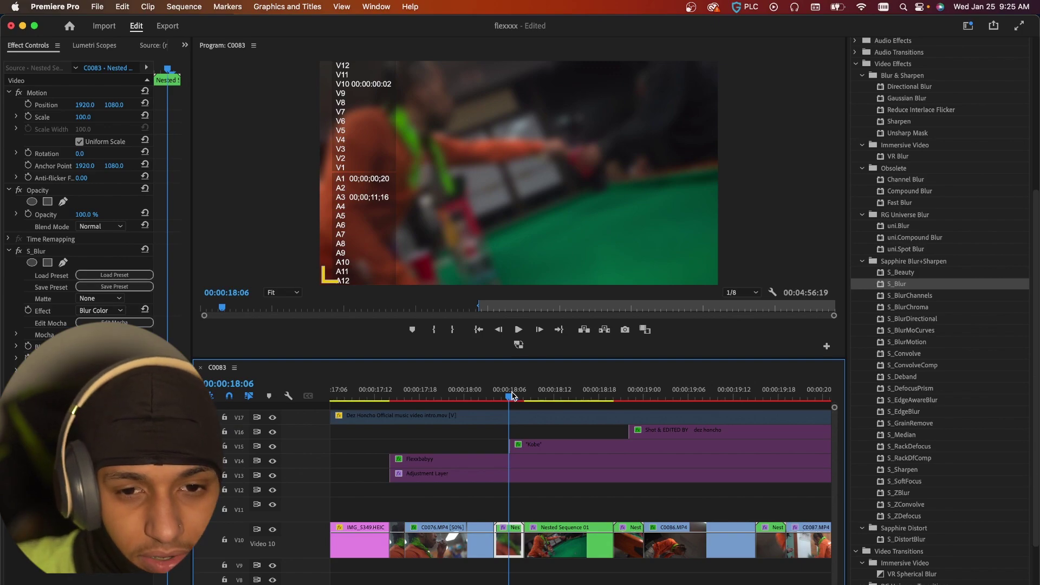
{"action": "left_click_drag", "start_coordinate": [512, 396], "coordinate": [474, 394]}
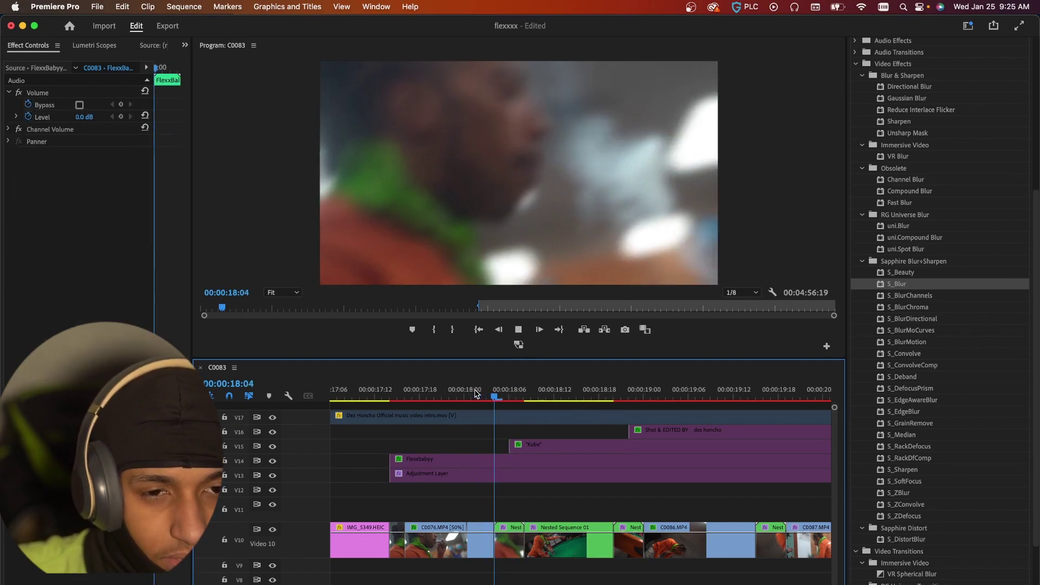
{"action": "key", "text": "space"}
{"action": "left_click", "coordinate": [516, 379]}
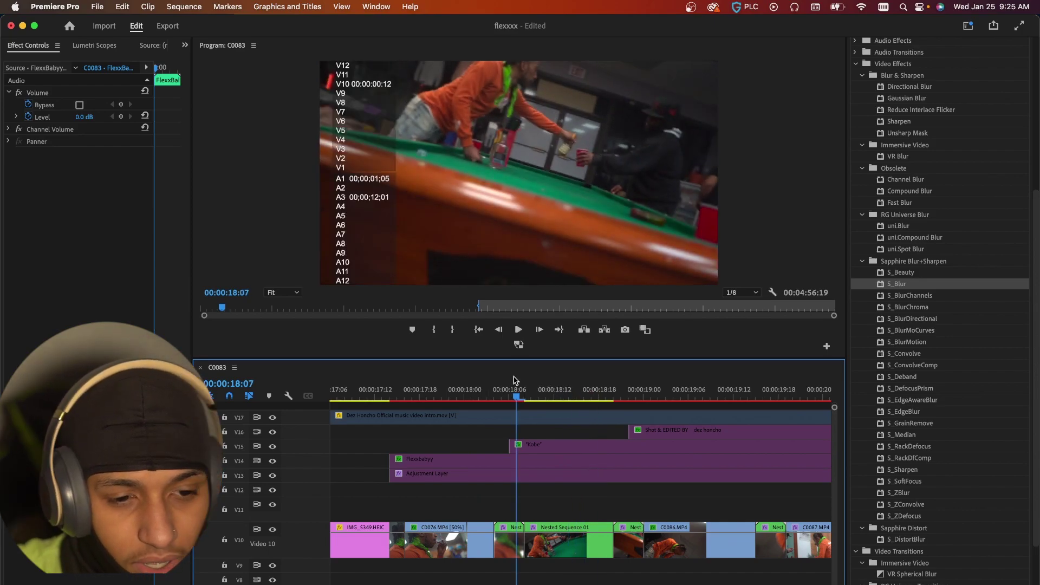
{"action": "left_click", "coordinate": [637, 537]}
{"action": "left_click", "coordinate": [34, 249]}
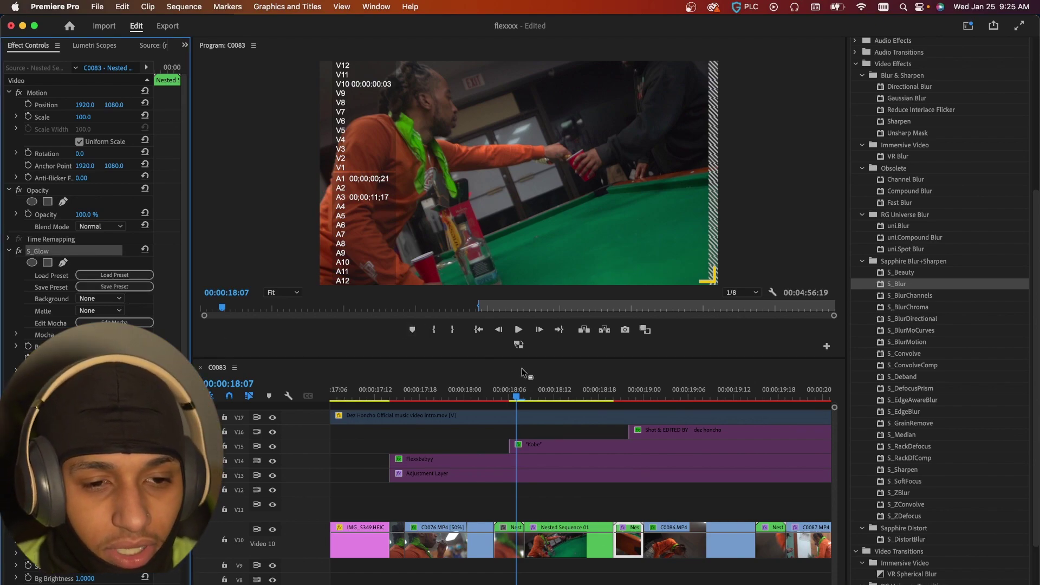
{"action": "left_click", "coordinate": [521, 398]}
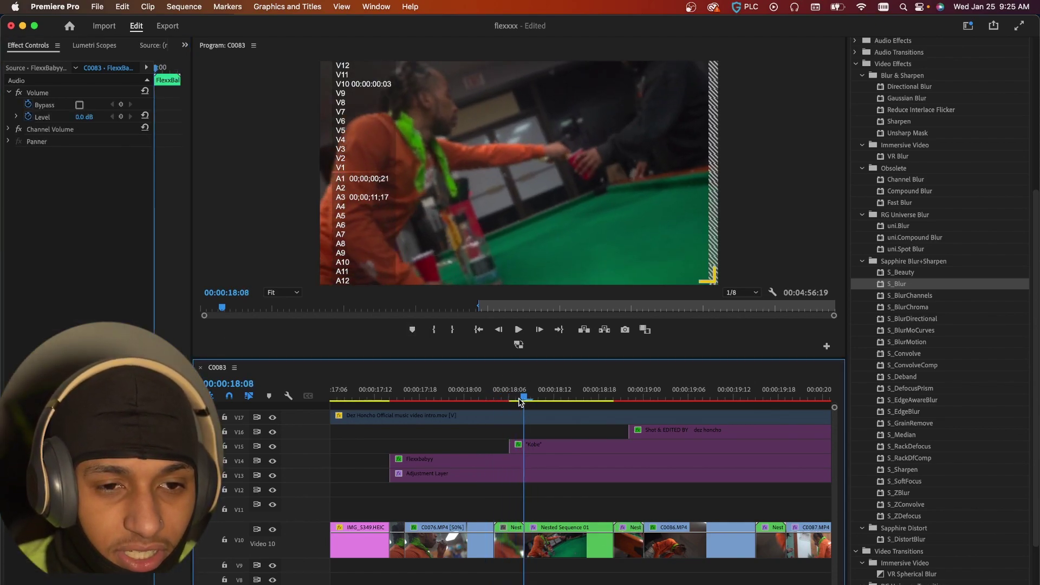
{"action": "left_click", "coordinate": [514, 529]}
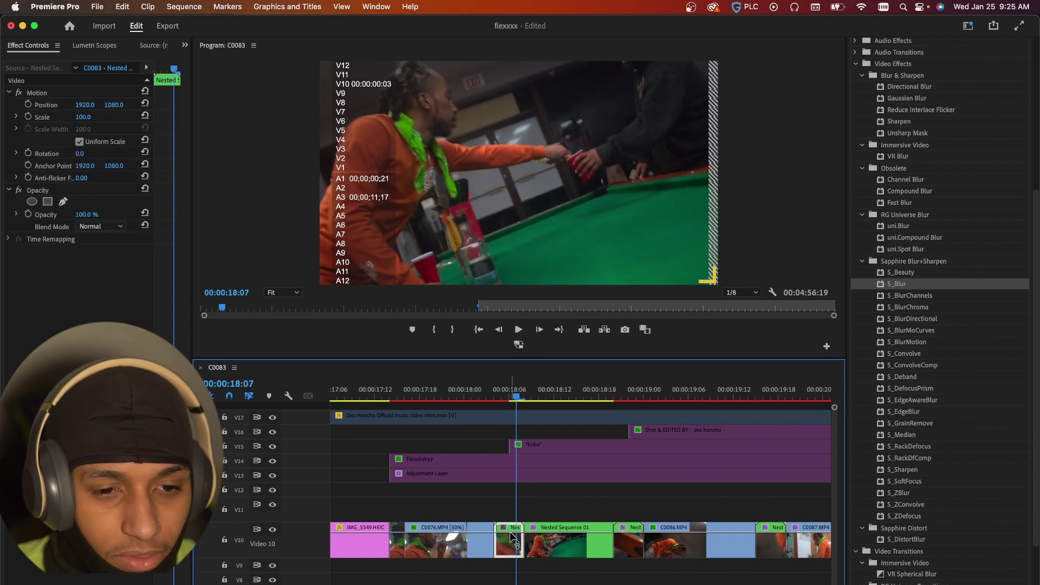
{"action": "left_click_drag", "start_coordinate": [502, 383], "coordinate": [561, 408]}
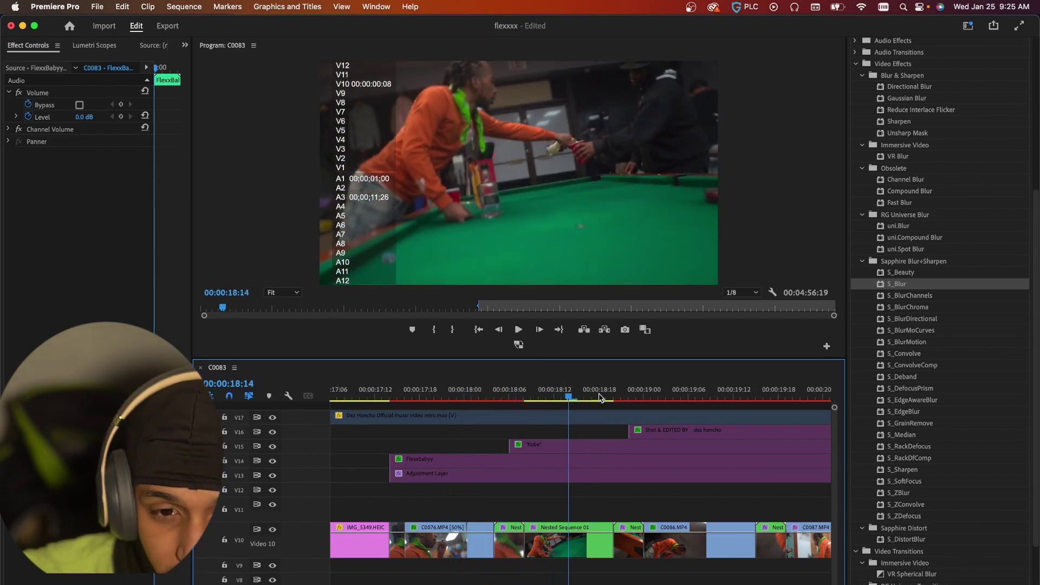
{"action": "left_click_drag", "start_coordinate": [638, 404], "coordinate": [651, 401]}
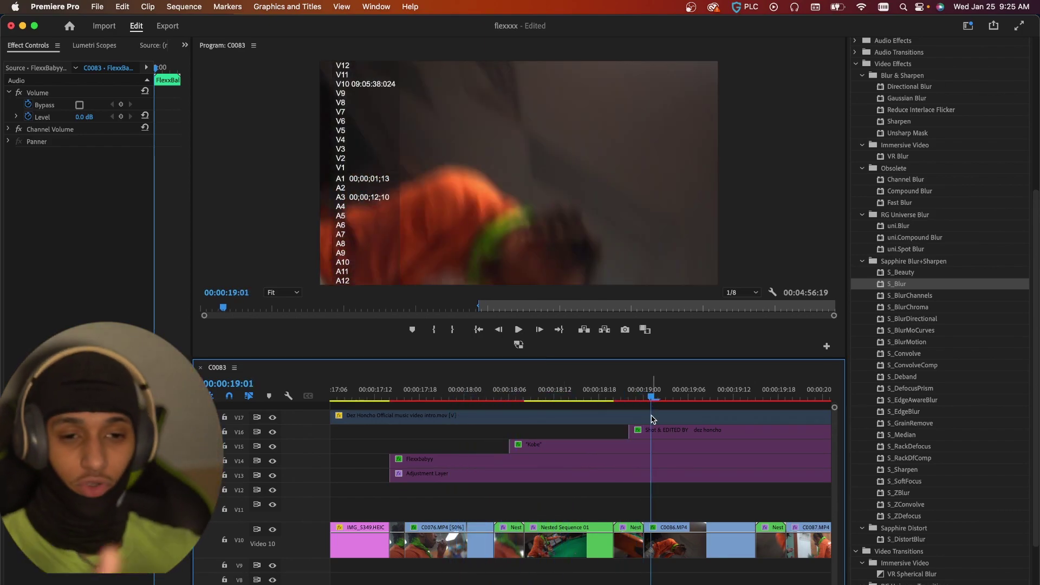
{"action": "scroll", "coordinate": [685, 475], "scroll_direction": "right", "scroll_amount": 10}
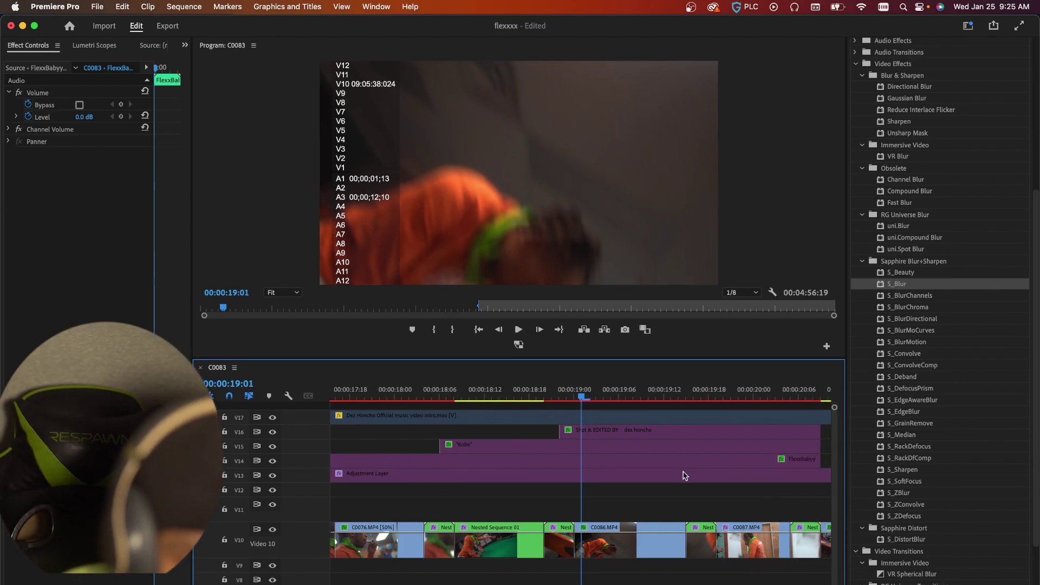
{"action": "scroll", "coordinate": [684, 475], "scroll_direction": "down", "scroll_amount": 1}
{"action": "left_click", "coordinate": [684, 475]}
{"action": "scroll", "coordinate": [657, 432], "scroll_direction": "right", "scroll_amount": 5}
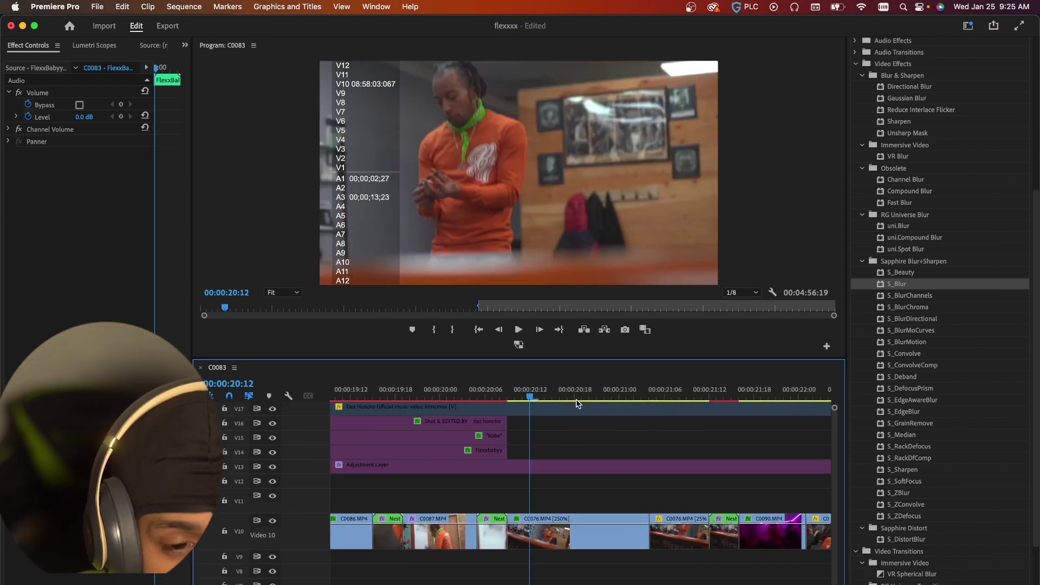
{"action": "scroll", "coordinate": [544, 412], "scroll_direction": "left", "scroll_amount": 3}
{"action": "scroll", "coordinate": [544, 412], "scroll_direction": "up", "scroll_amount": 1}
{"action": "scroll", "coordinate": [544, 411], "scroll_direction": "left", "scroll_amount": 8}
{"action": "scroll", "coordinate": [544, 412], "scroll_direction": "down", "scroll_amount": 3}
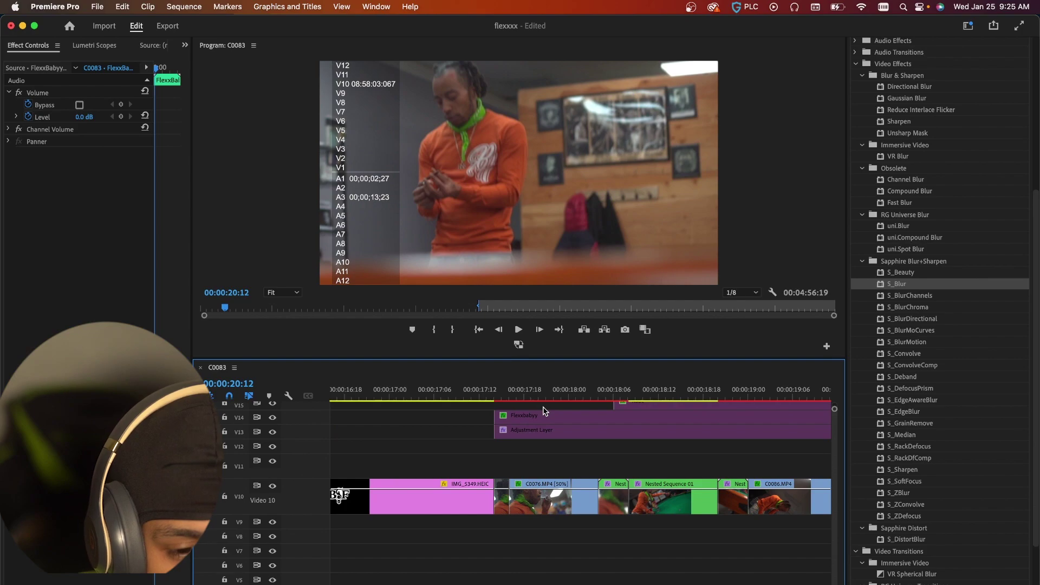
Delete the existing Transform effect from Nested Sequence 01 and preview it without the zoom
{"action": "left_click", "coordinate": [636, 394]}
{"action": "left_click_drag", "start_coordinate": [638, 394], "coordinate": [631, 424]}
{"action": "key", "text": "Left"}
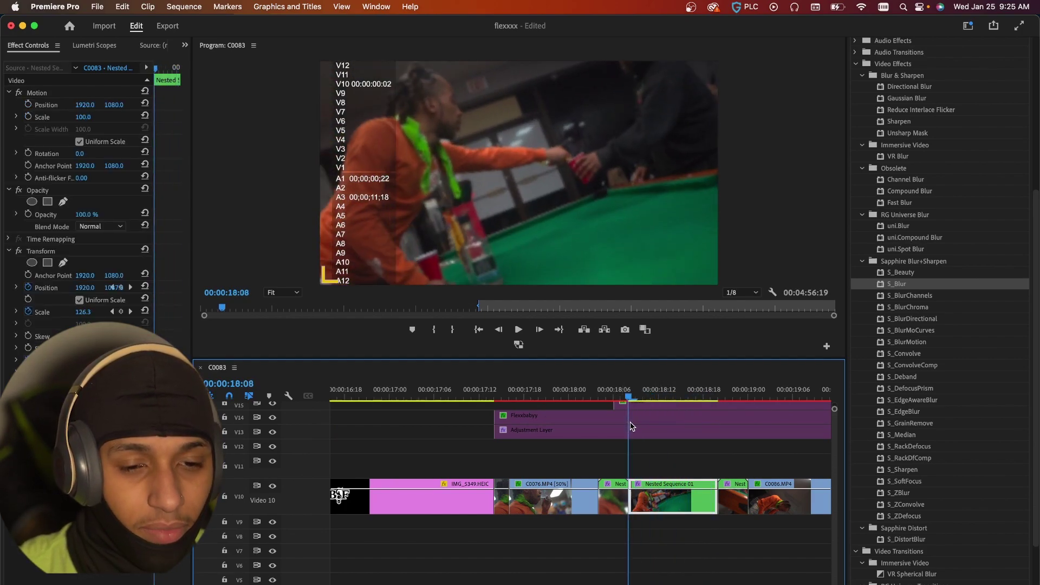
{"action": "left_click", "coordinate": [48, 263]}
{"action": "key", "text": "Delete"}
{"action": "left_click_drag", "start_coordinate": [628, 398], "coordinate": [630, 429]}
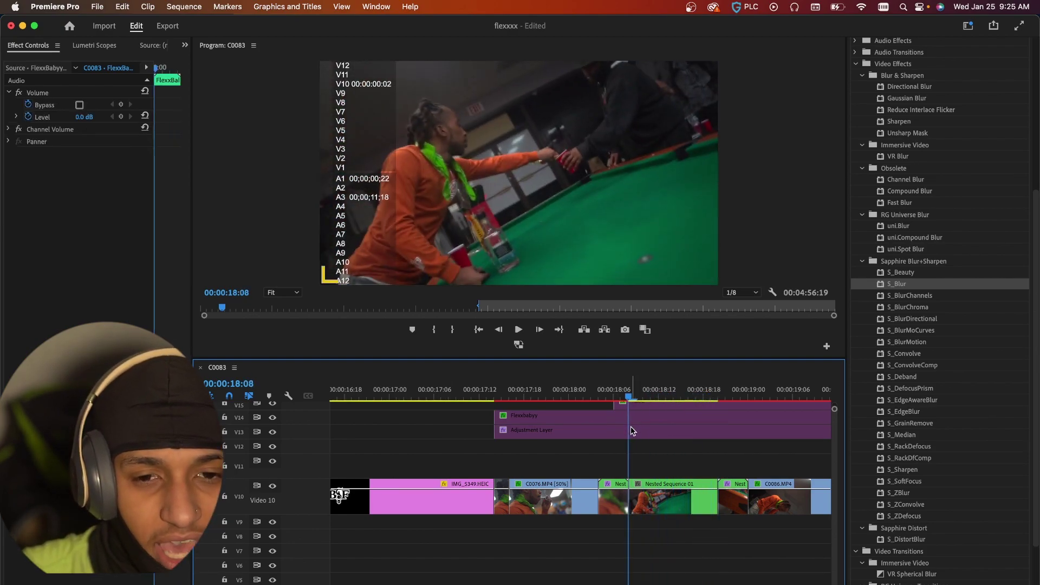
Apply a fresh Distort > Transform effect to Nested Sequence 01
{"action": "left_click", "coordinate": [672, 504]}
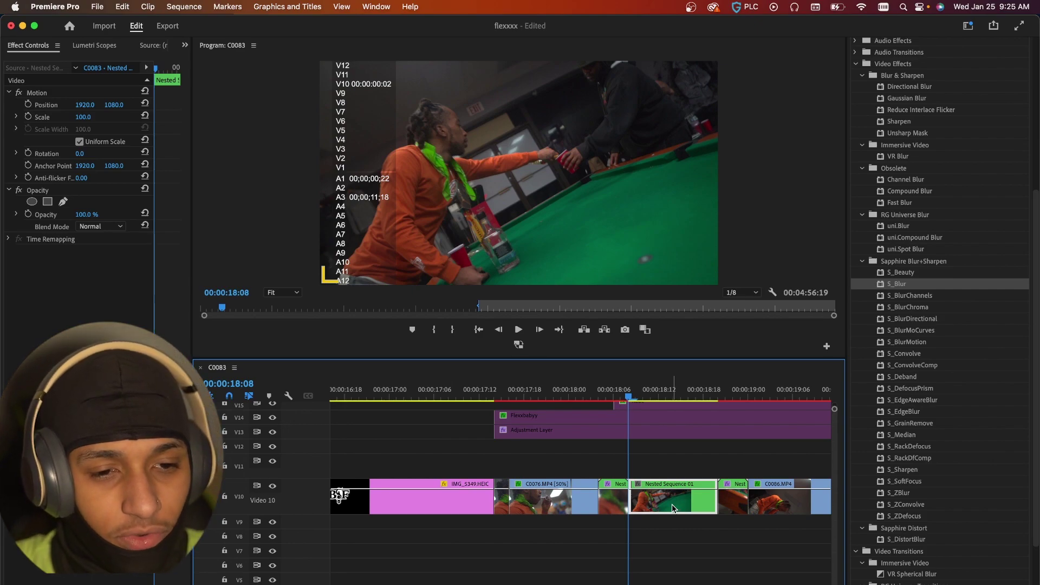
{"action": "key", "text": "super+v"}
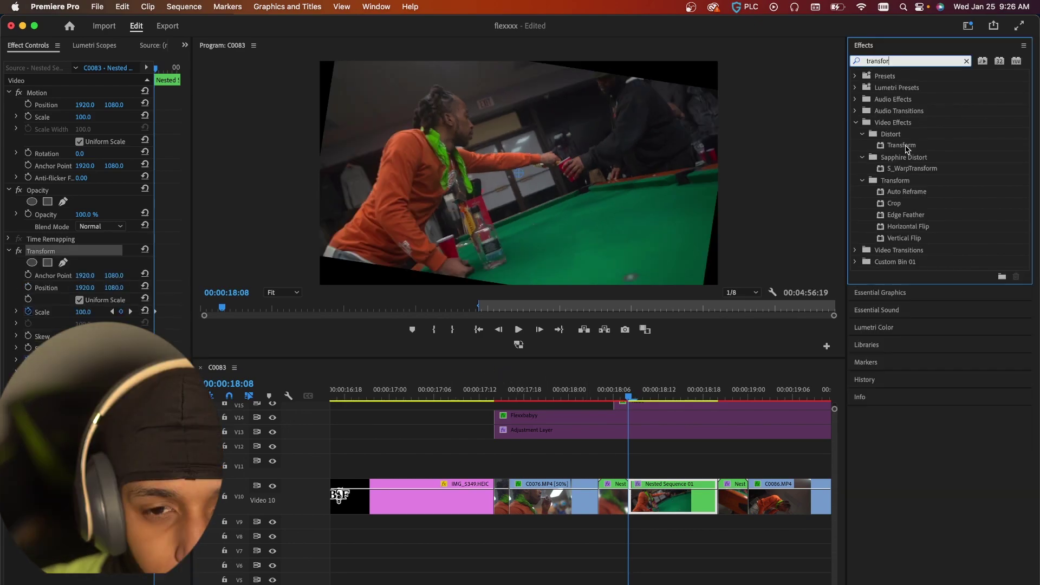
{"action": "left_click_drag", "start_coordinate": [901, 146], "coordinate": [656, 502]}
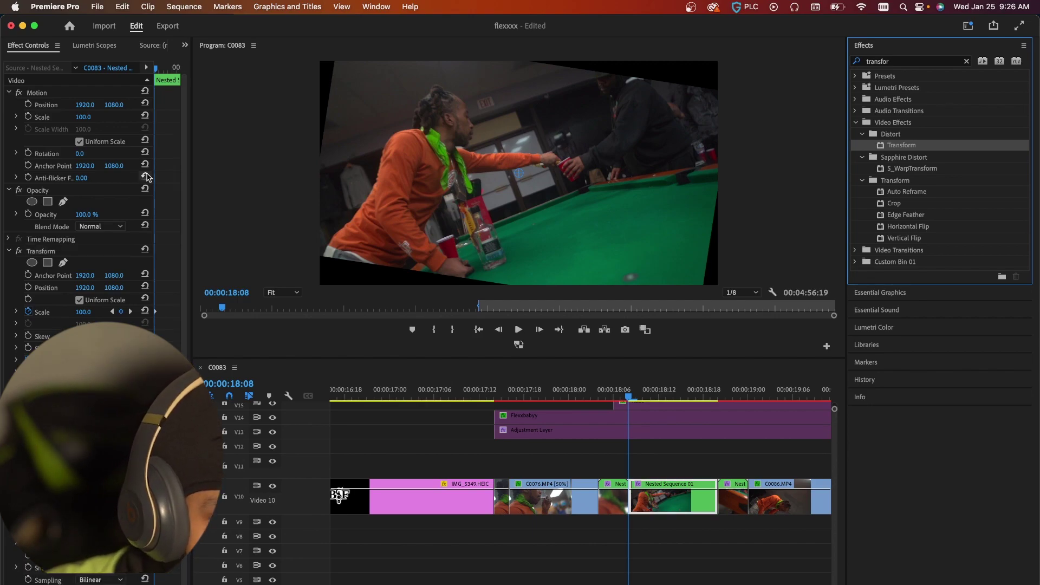
Drop the Transform Anchor Point keyframes and enable Position and Scale keyframing at 00:00:18:08
{"action": "left_click", "coordinate": [30, 250]}
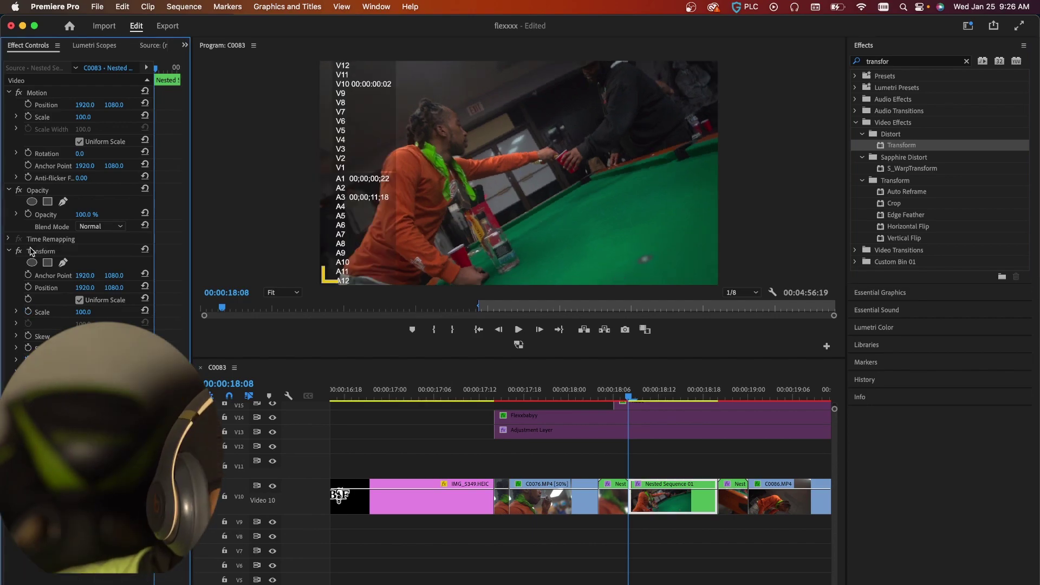
{"action": "left_click", "coordinate": [28, 276]}
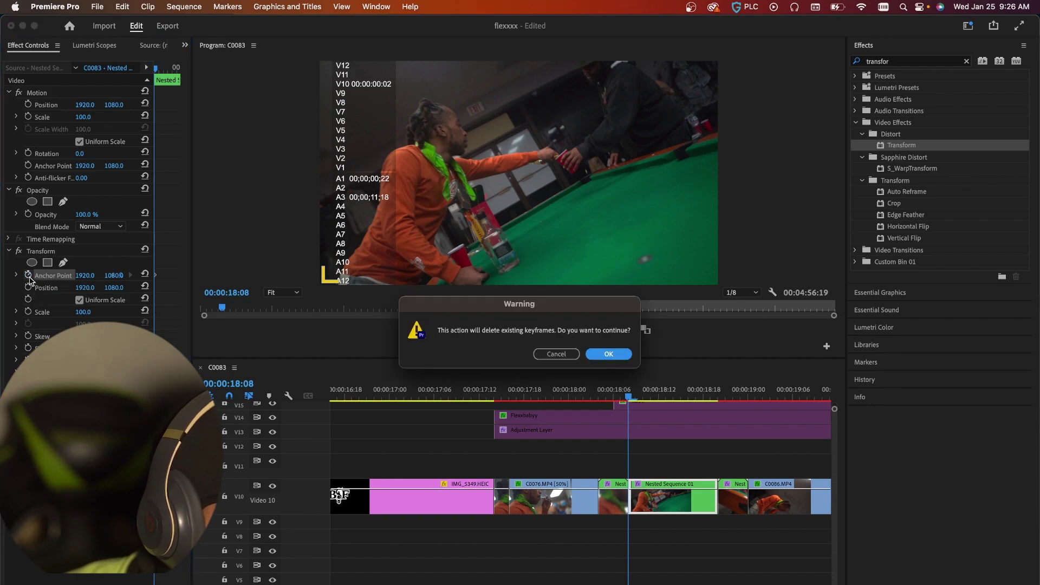
{"action": "left_click", "coordinate": [626, 356]}
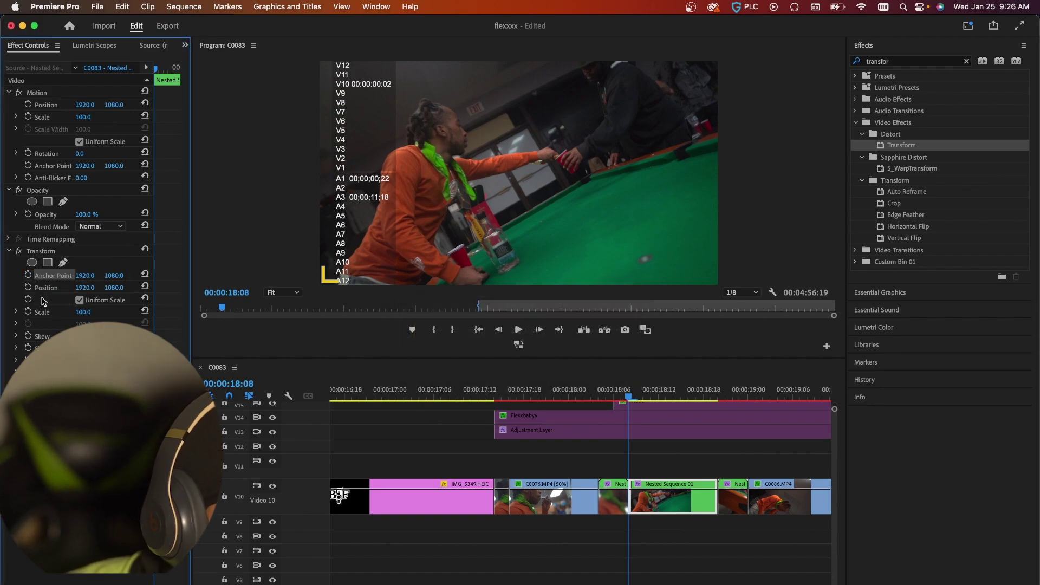
{"action": "left_click", "coordinate": [28, 288]}
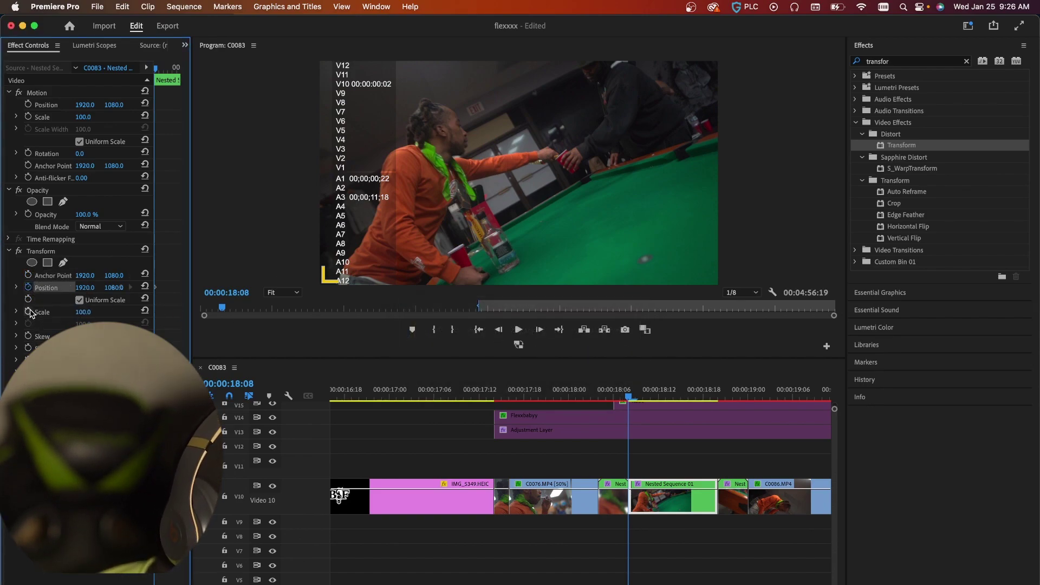
{"action": "left_click", "coordinate": [29, 311]}
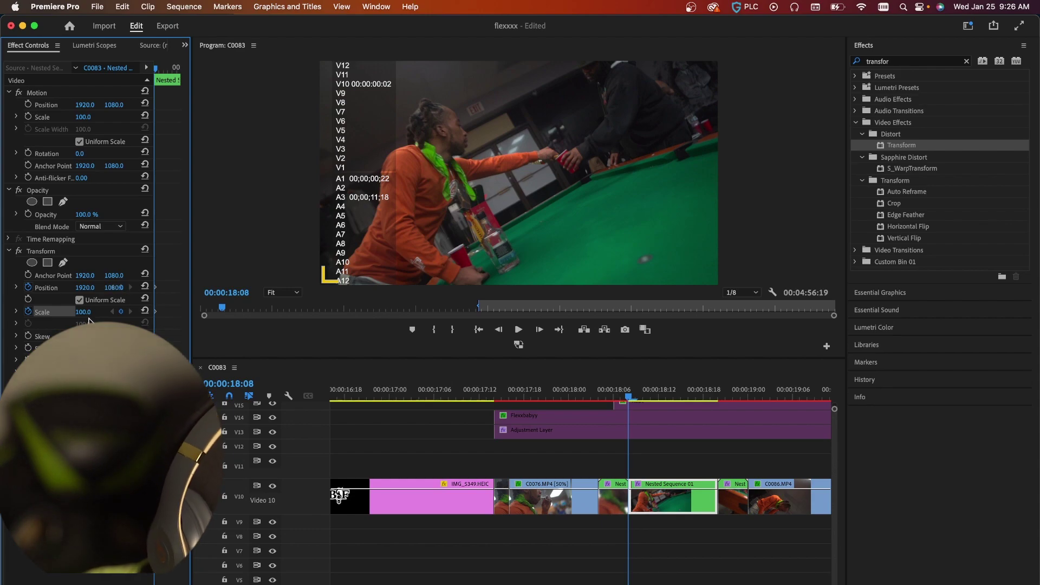
Keyframe Scale 149 at 00:00:18:08, resetting Position and Scale to 1920/100 at 00:00:18:15
{"action": "left_click_drag", "start_coordinate": [83, 312], "coordinate": [577, 297]}
{"action": "left_click", "coordinate": [678, 390]}
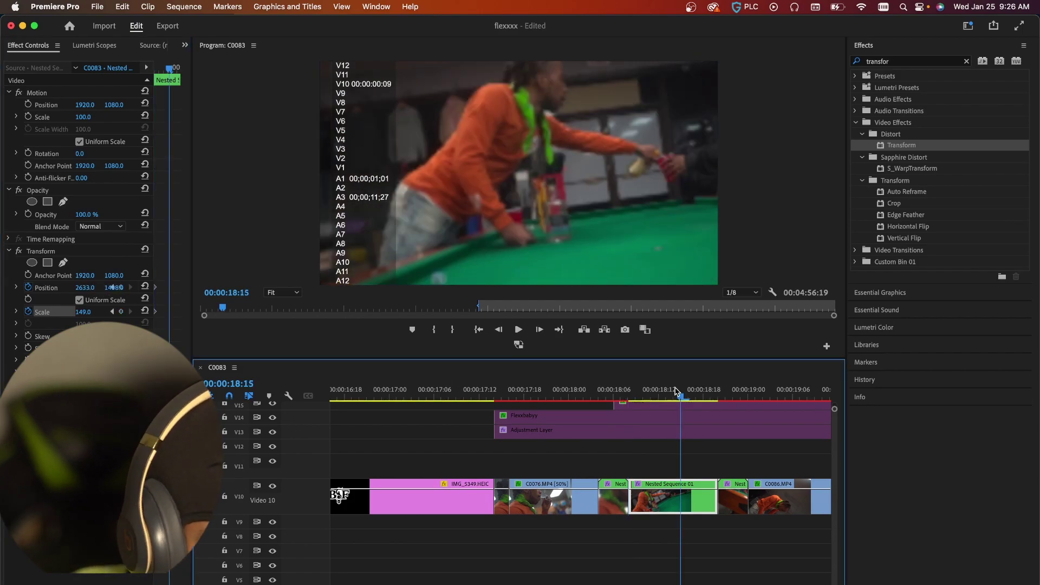
{"action": "left_click", "coordinate": [146, 287]}
{"action": "left_click", "coordinate": [145, 310]}
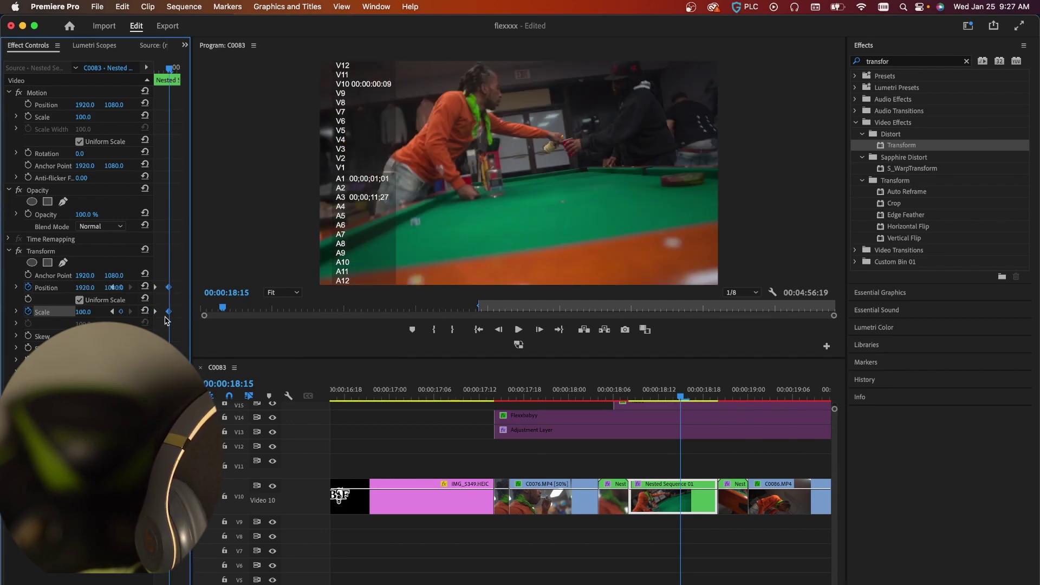
{"action": "key", "text": "Delete"}
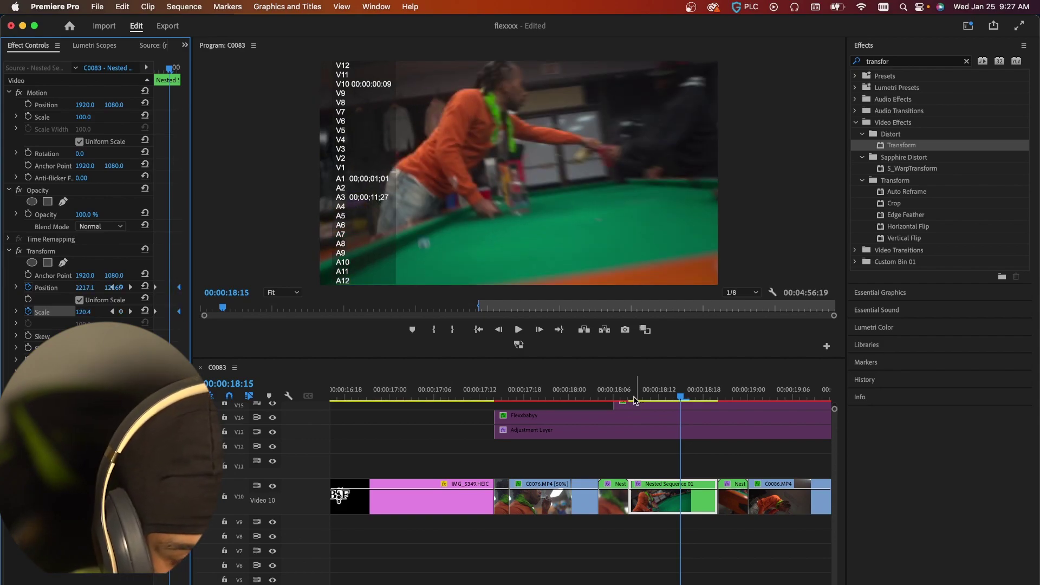
Play the zoom animation from 00:00:18:08 and stop back at that frame
{"action": "left_click", "coordinate": [633, 399]}
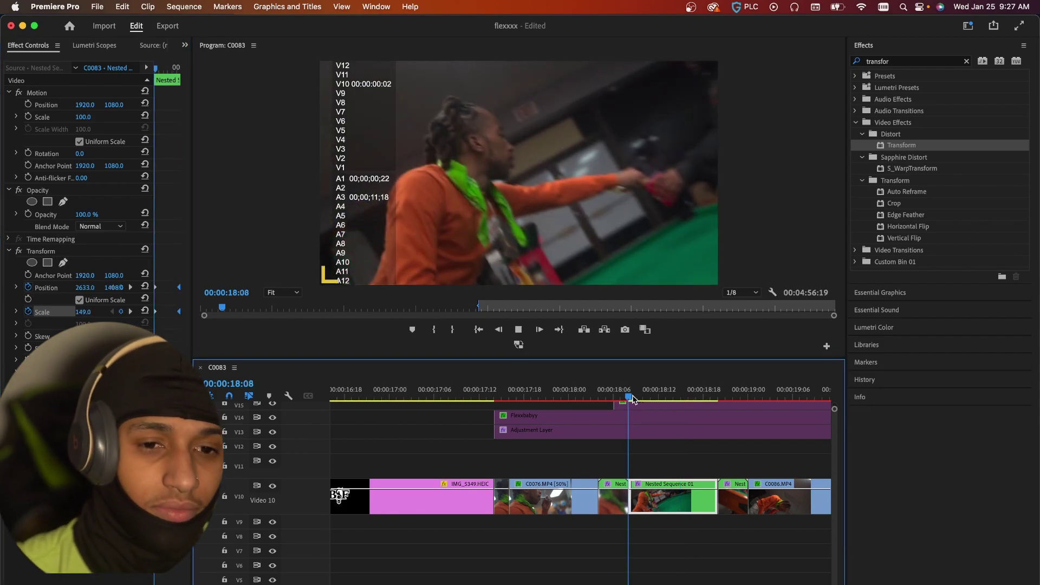
{"action": "key", "text": "space"}
{"action": "left_click", "coordinate": [633, 400]}
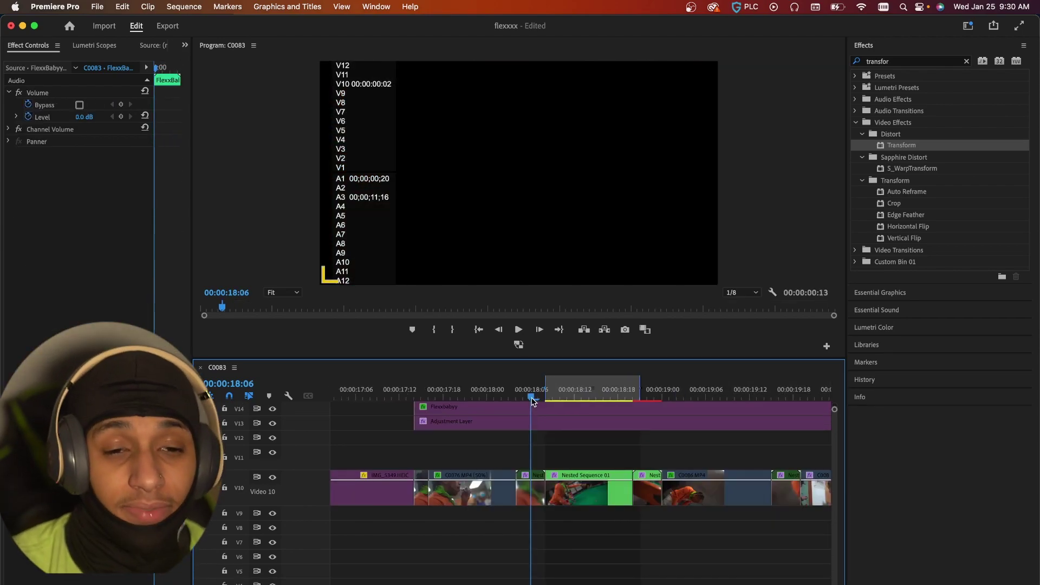
Play and scrub through the new zoom frames around 18:05–18:19
{"action": "key", "text": "space"}
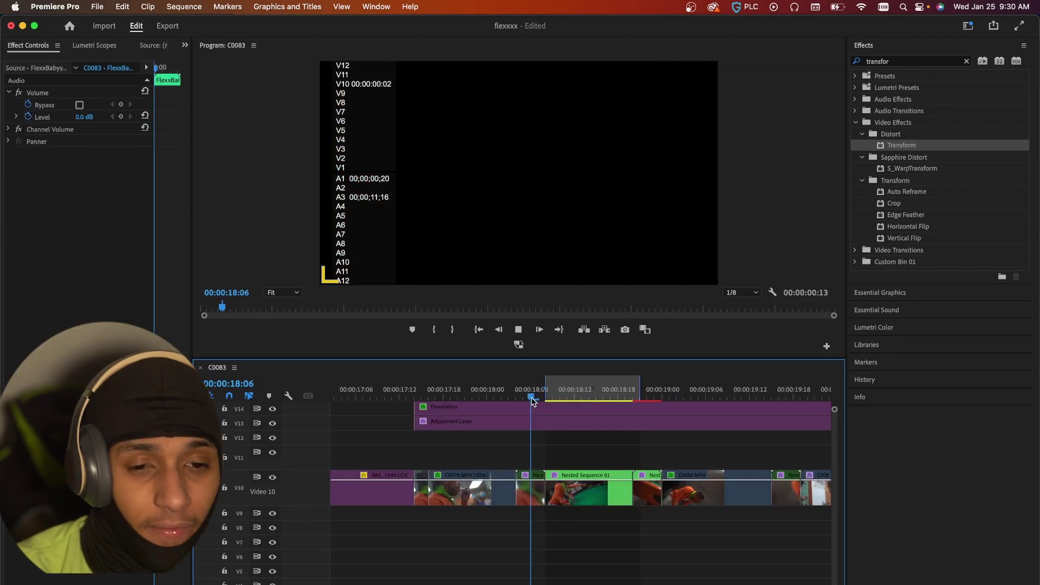
{"action": "key", "text": "space"}
{"action": "left_click_drag", "start_coordinate": [548, 394], "coordinate": [535, 453]}
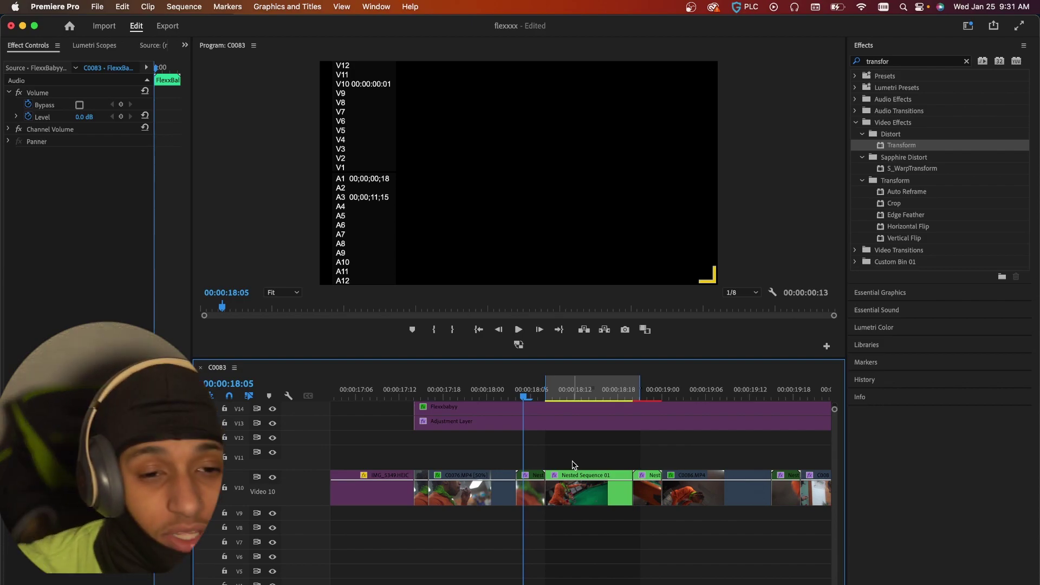
{"action": "left_click_drag", "start_coordinate": [524, 395], "coordinate": [625, 412]}
Fit the whole sequence in the timeline and play from around 3:58
{"action": "key", "text": "backslash"}
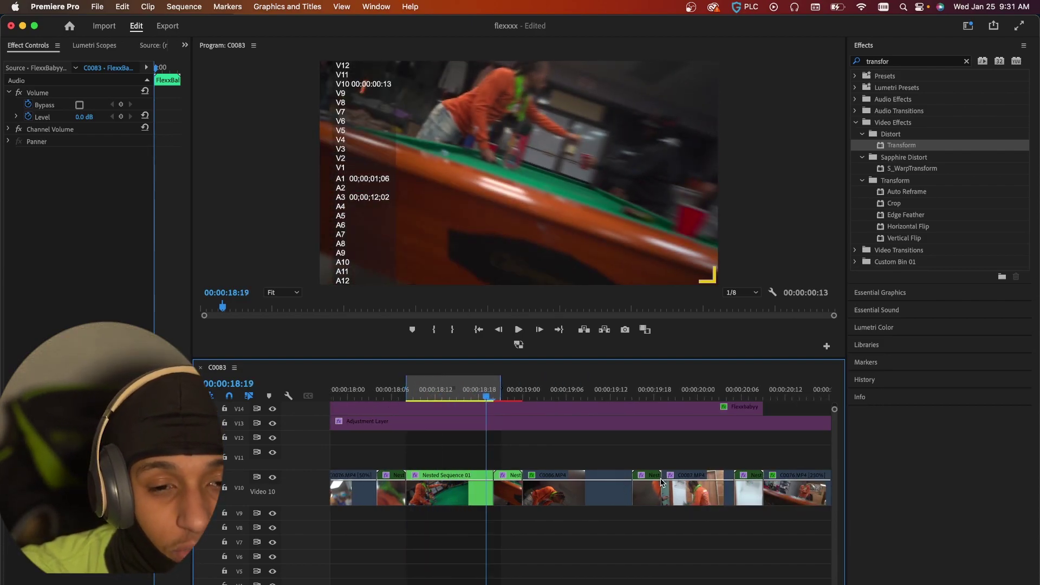
{"action": "left_click", "coordinate": [746, 393]}
{"action": "key", "text": "space"}
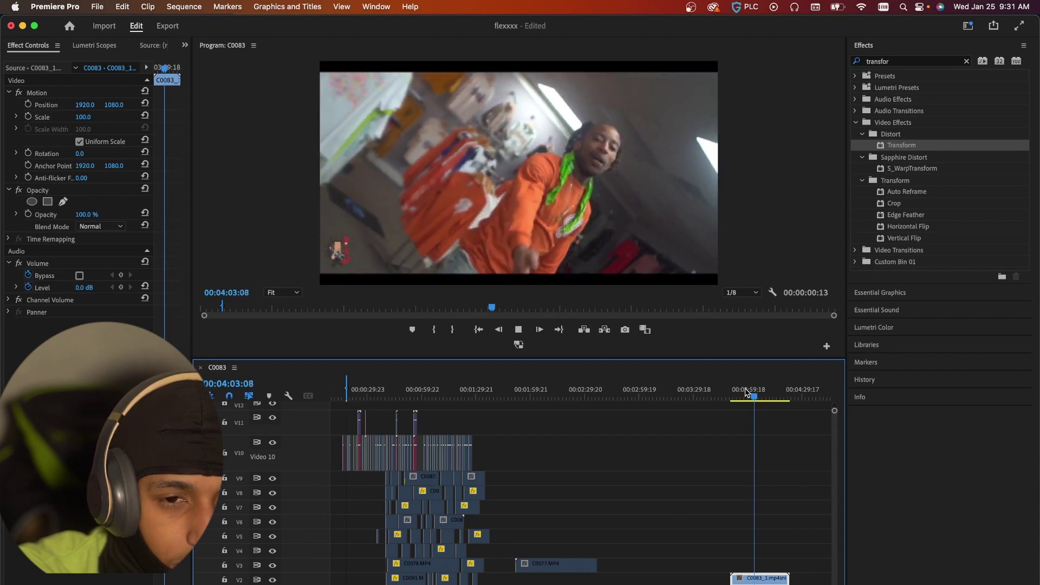
Jump back to 3:59:02, zoom the timeline in, and play the orange-outfit footage
{"action": "left_click", "coordinate": [746, 392]}
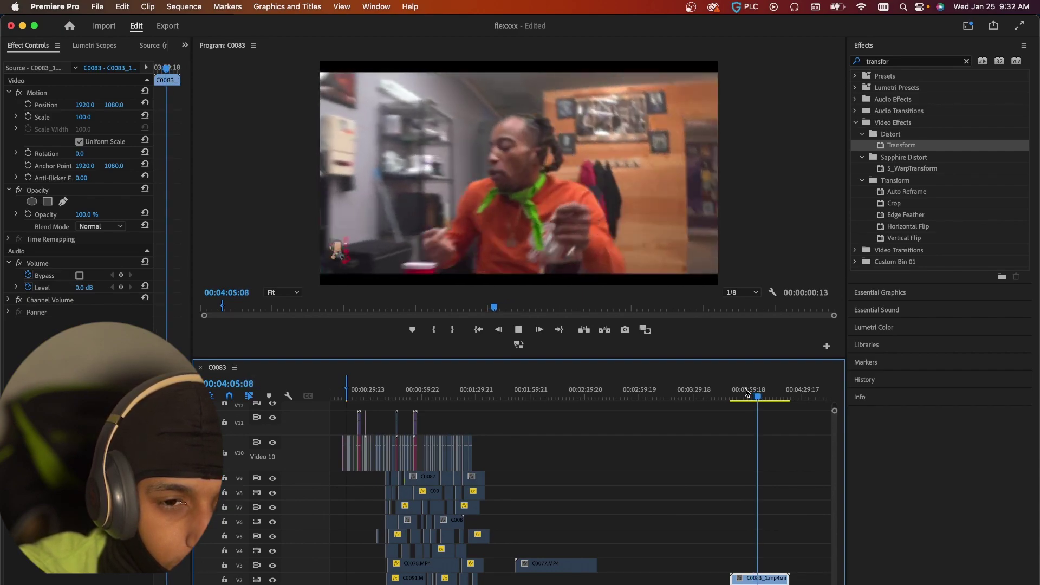
{"action": "key", "text": "space"}
{"action": "key", "text": "equal"}
{"action": "key", "text": "equal"}
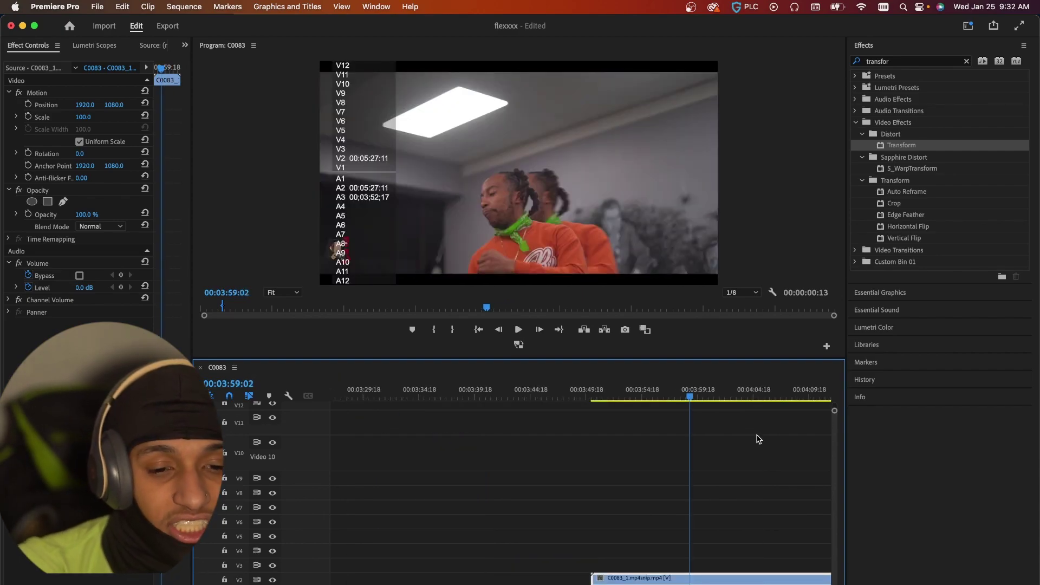
{"action": "key", "text": "space"}
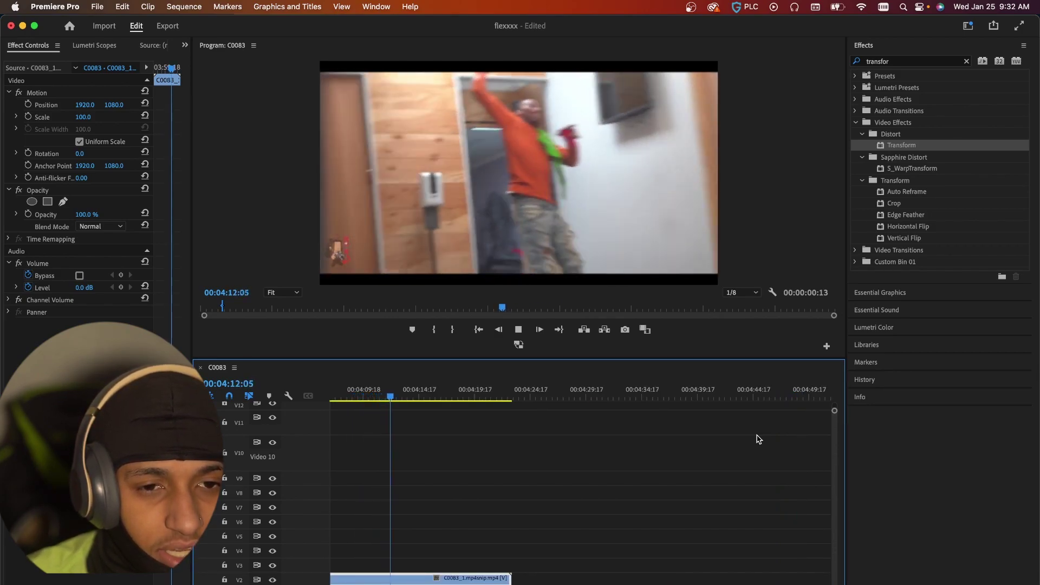
Search Effects for 'shake', then deselect all clips and zoom the timeline out
{"action": "left_click", "coordinate": [890, 62]}
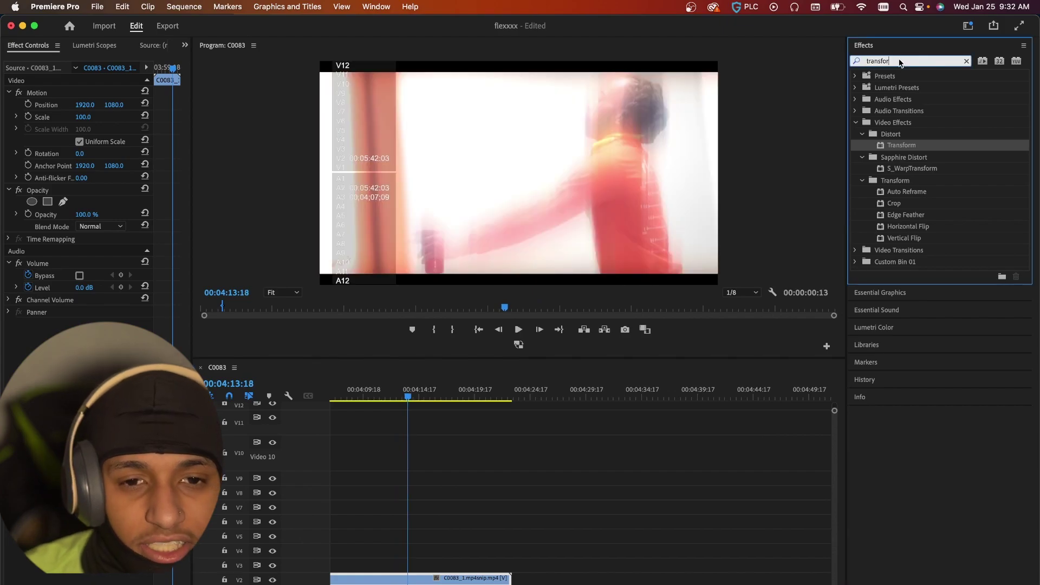
{"action": "key", "text": "super+a"}
{"action": "type", "text": "shake"}
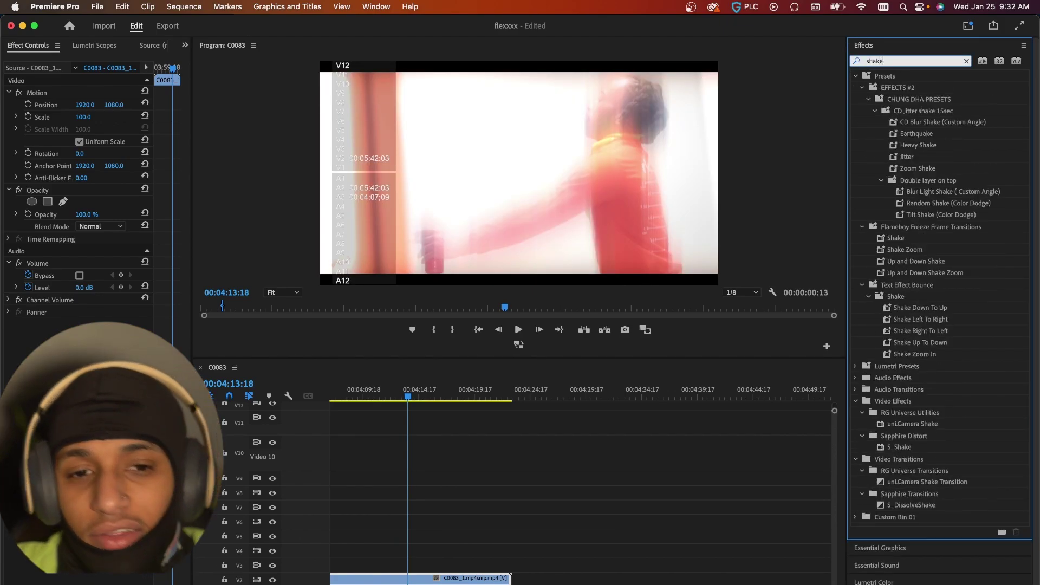
{"action": "left_click_drag", "start_coordinate": [1037, 96], "coordinate": [1033, 150]}
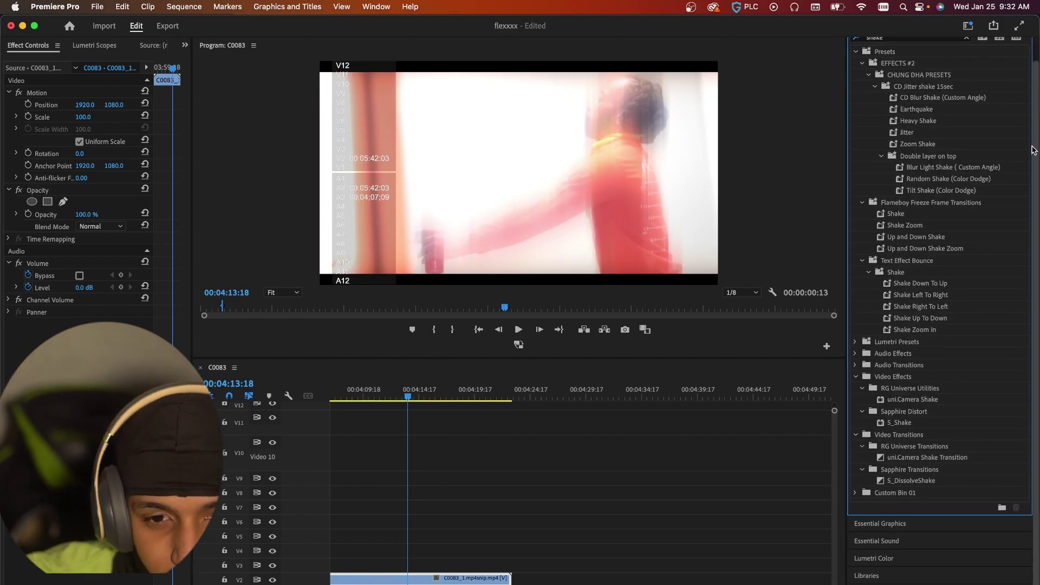
{"action": "scroll", "coordinate": [1031, 135], "scroll_direction": "up", "scroll_amount": 2}
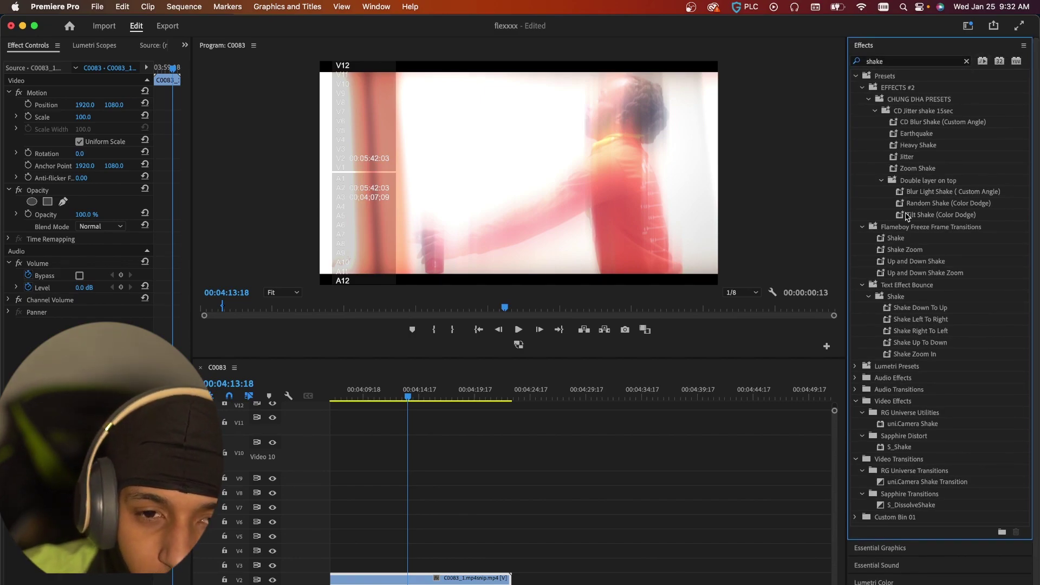
{"action": "left_click", "coordinate": [399, 550]}
{"action": "key", "text": "minus"}
{"action": "key", "text": "minus"}
{"action": "key", "text": "minus"}
{"action": "key", "text": "minus"}
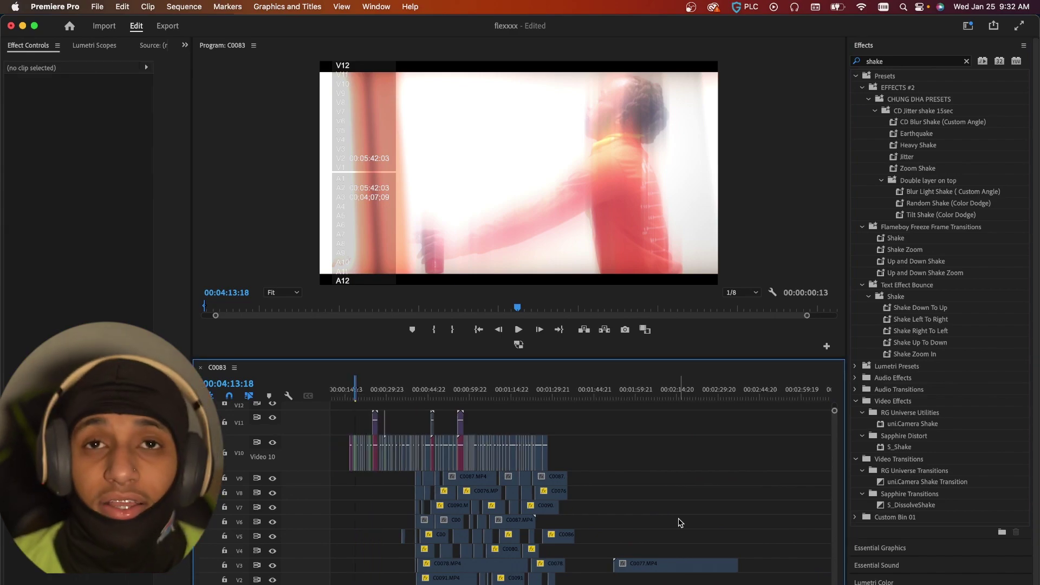